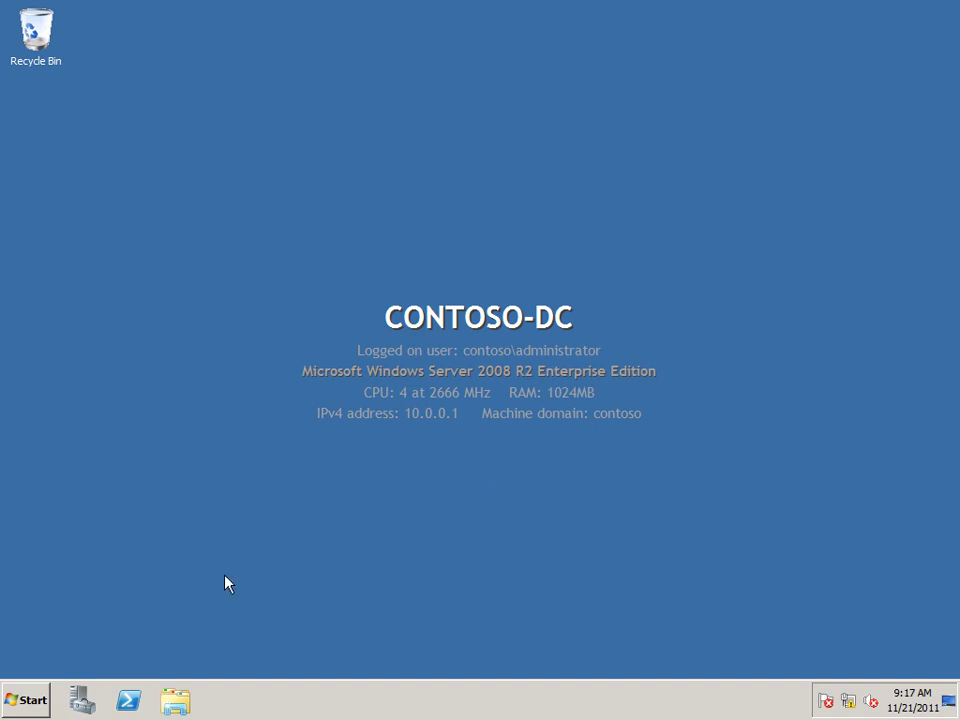
# Step: Launch Active Directory Users and Computers from Administrative Tools in the Start menu
pyautogui.click(30, 700)
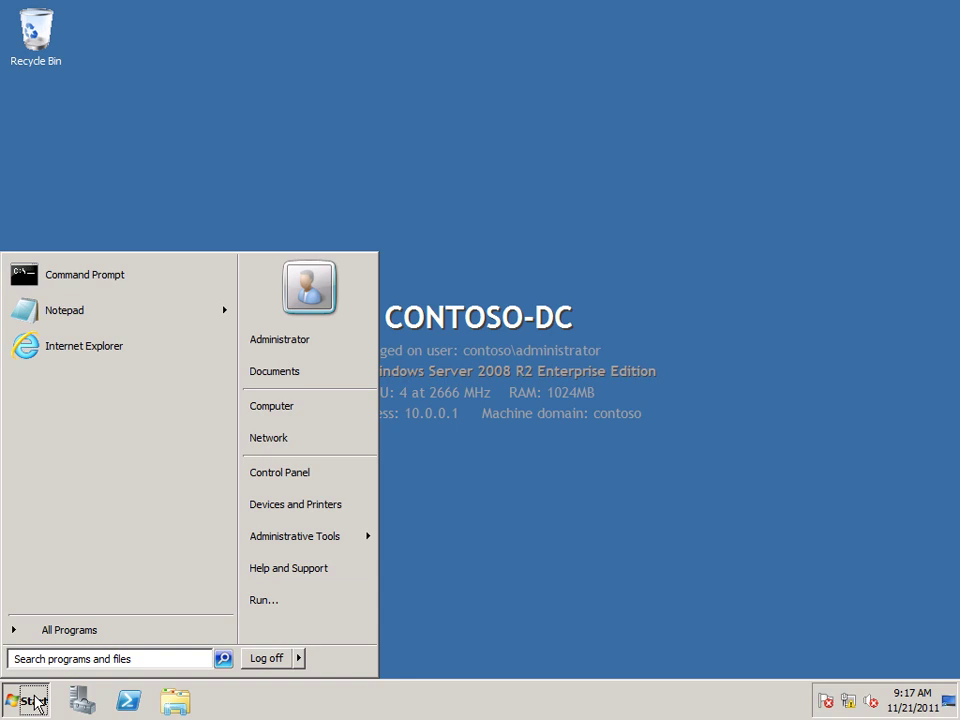
pyautogui.moveTo(281, 541)
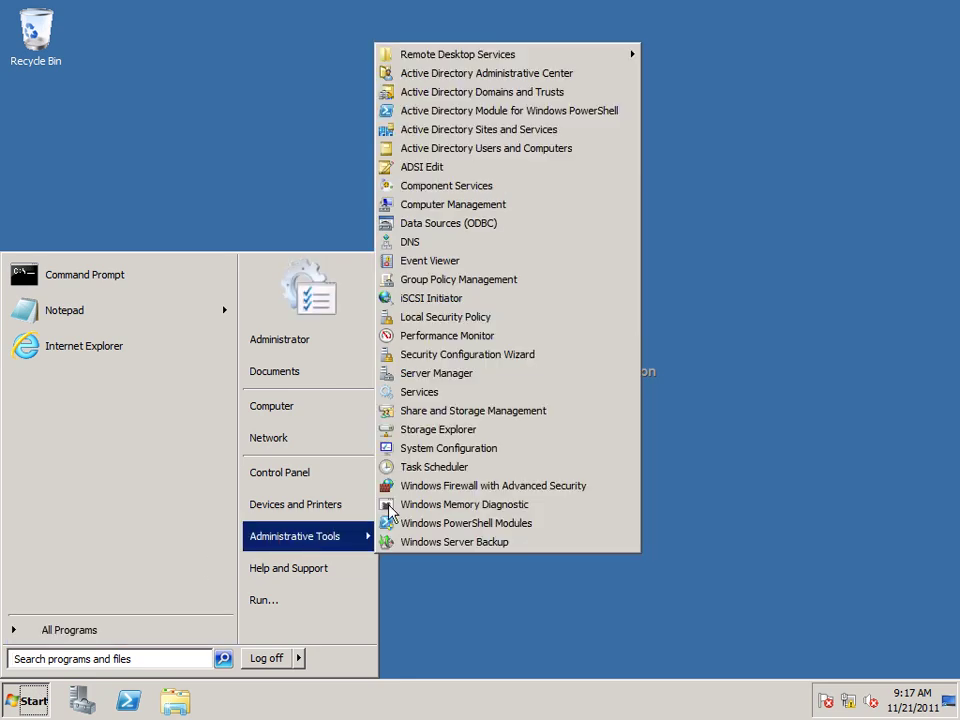
pyautogui.click(454, 150)
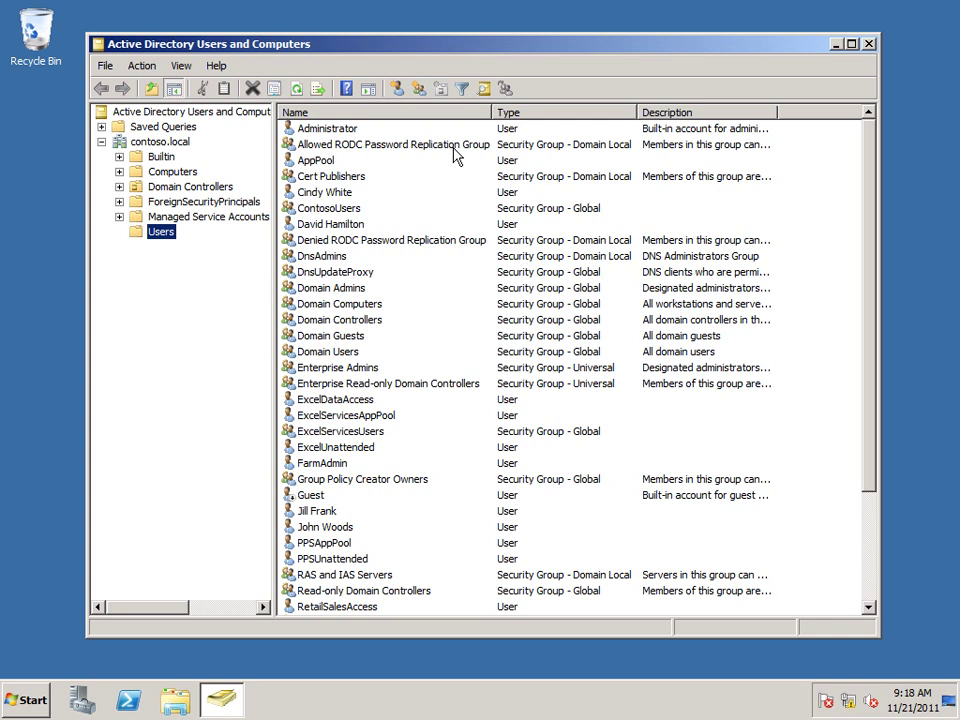
# Step: Start a new user in Users with full name and logon name SearchSvc
pyautogui.click(164, 234)
pyautogui.rightClick(164, 234)
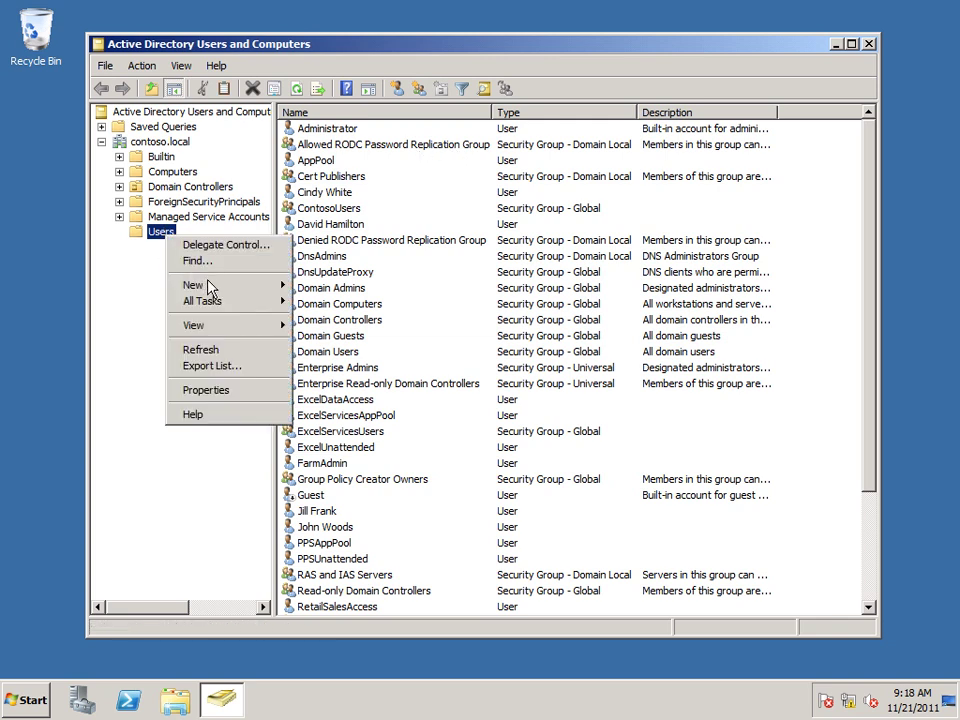
pyautogui.moveTo(210, 288)
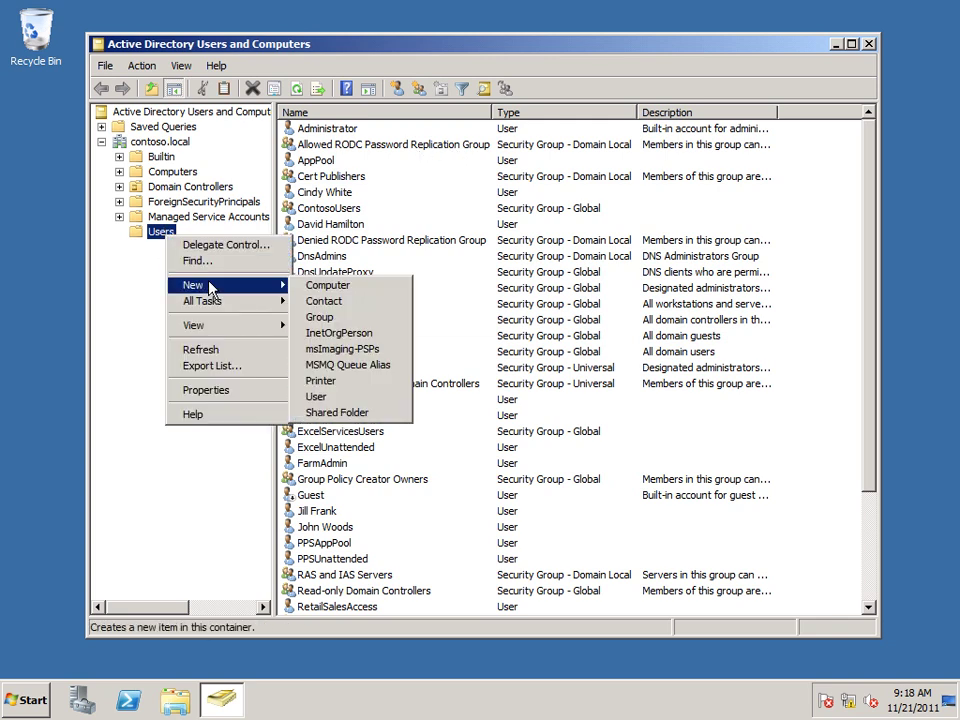
pyautogui.click(347, 399)
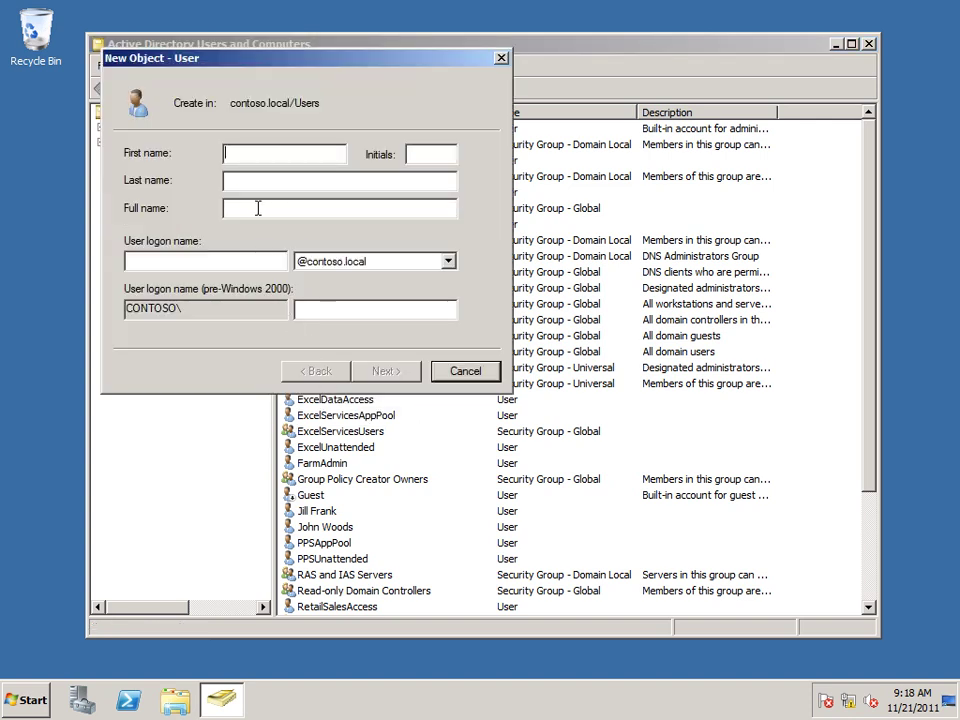
pyautogui.click(264, 218)
pyautogui.write('SearchSvc')
pyautogui.click(268, 260)
pyautogui.write('SearchSvc')
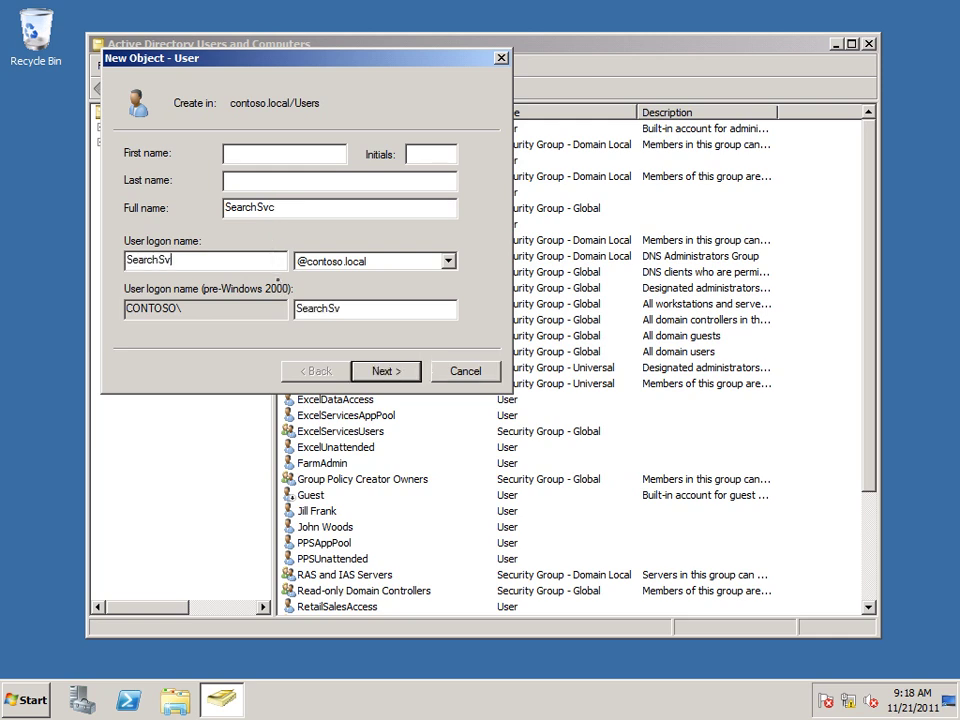
# Step: Set the SearchSvc password to never expire, with no change required at logon, and finish
pyautogui.click(373, 371)
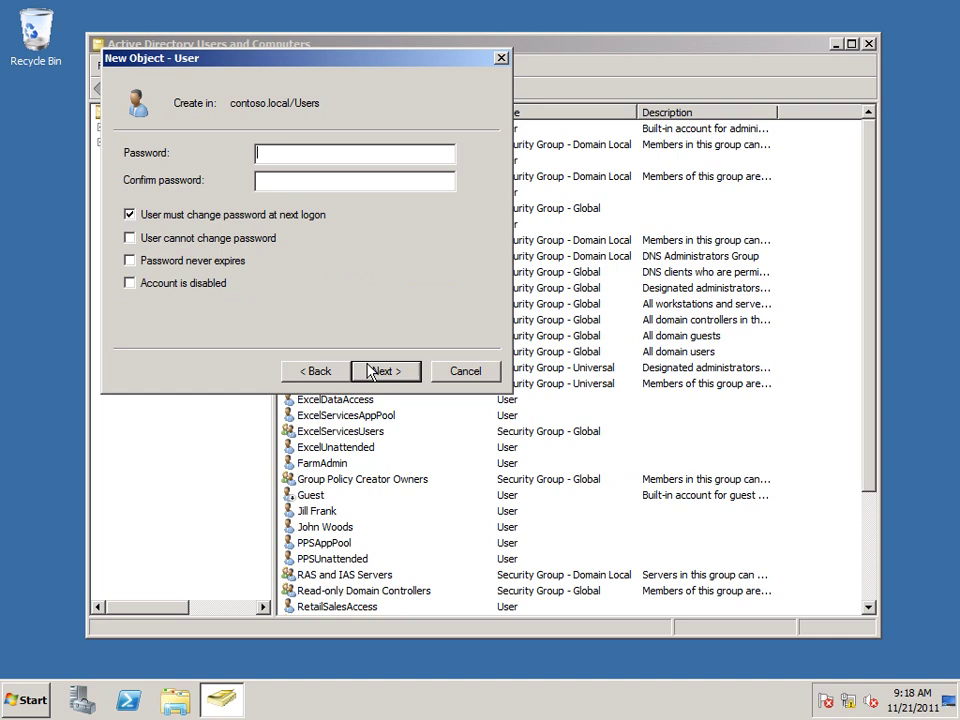
pyautogui.write('••••••••••')
pyautogui.press('Tab')
pyautogui.write('••••••••••')
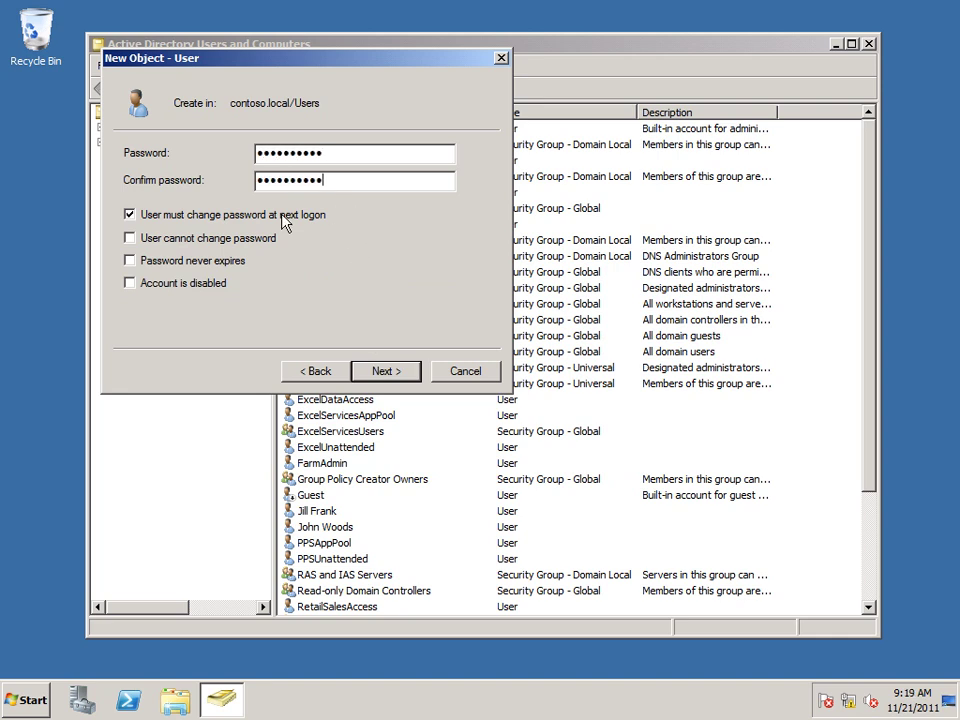
pyautogui.click(129, 216)
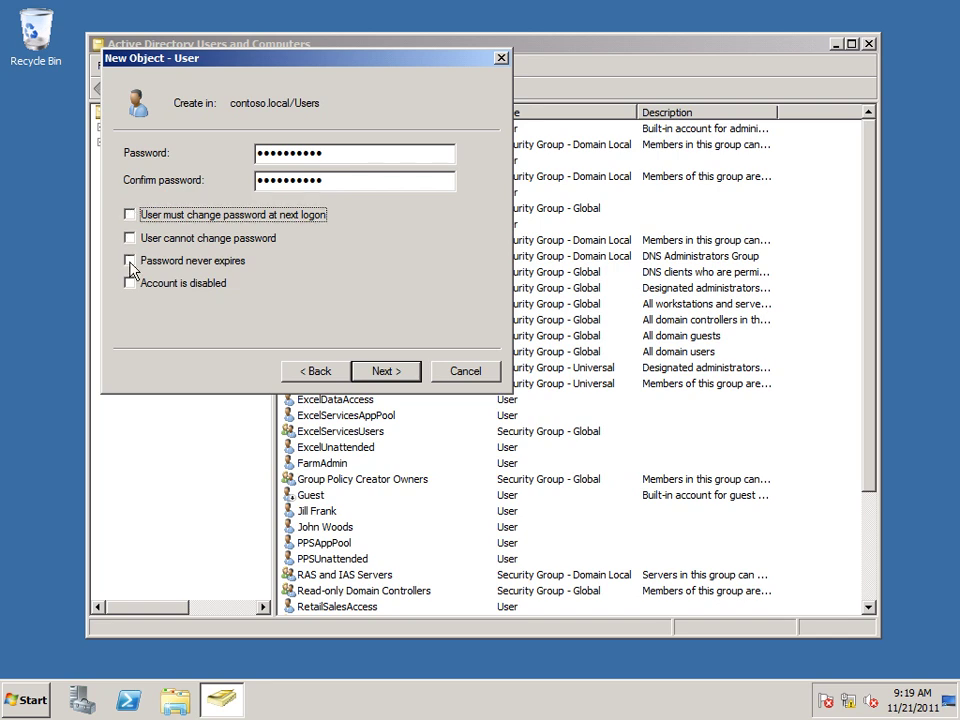
pyautogui.click(130, 262)
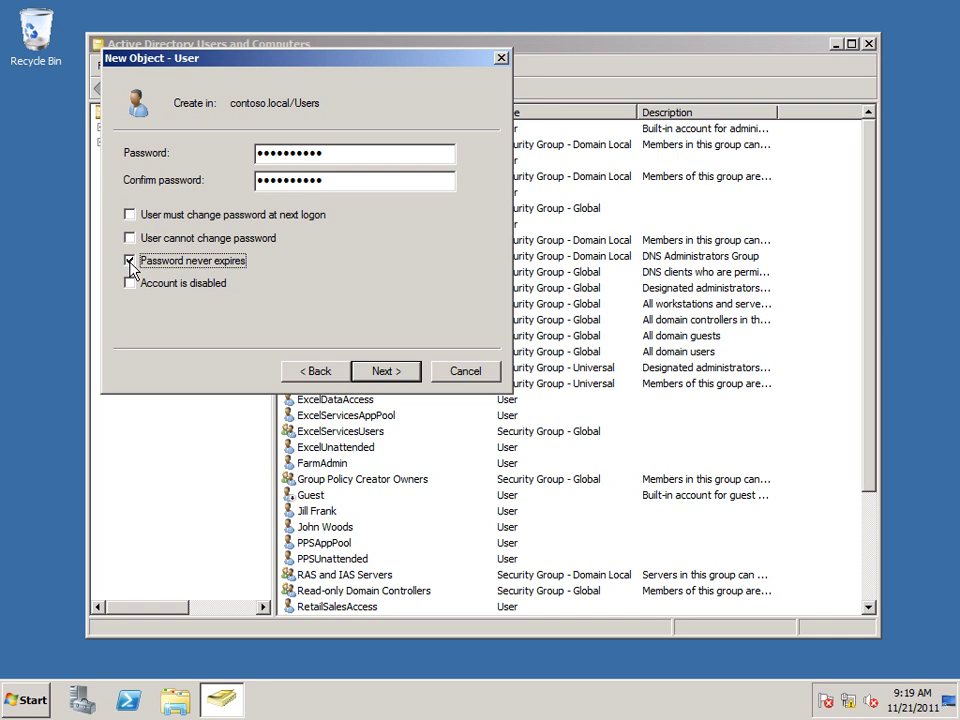
pyautogui.click(387, 372)
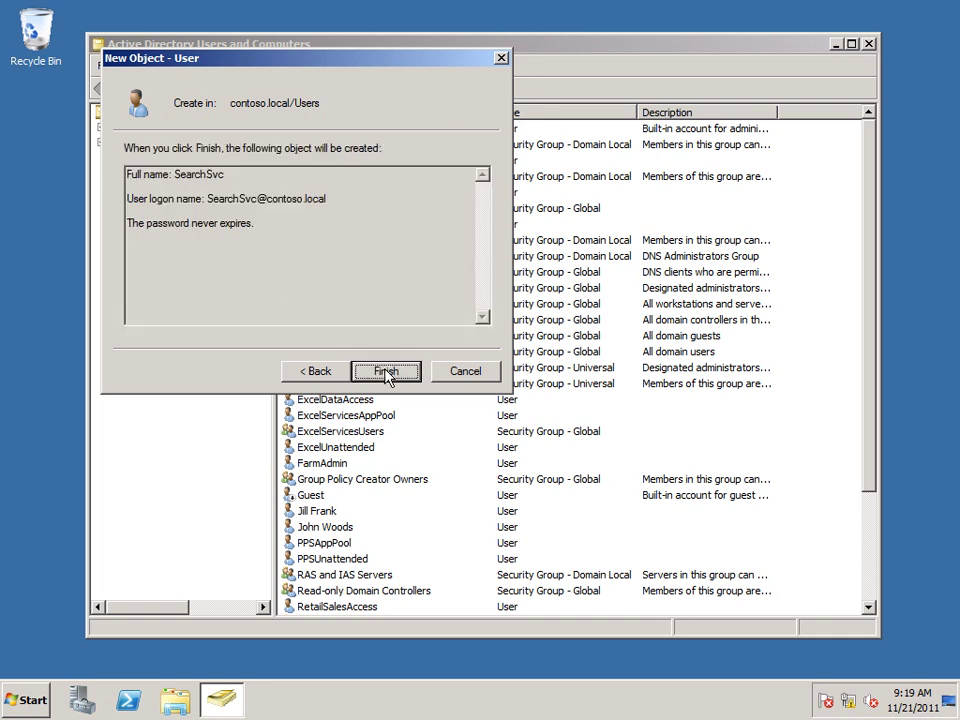
pyautogui.click(385, 371)
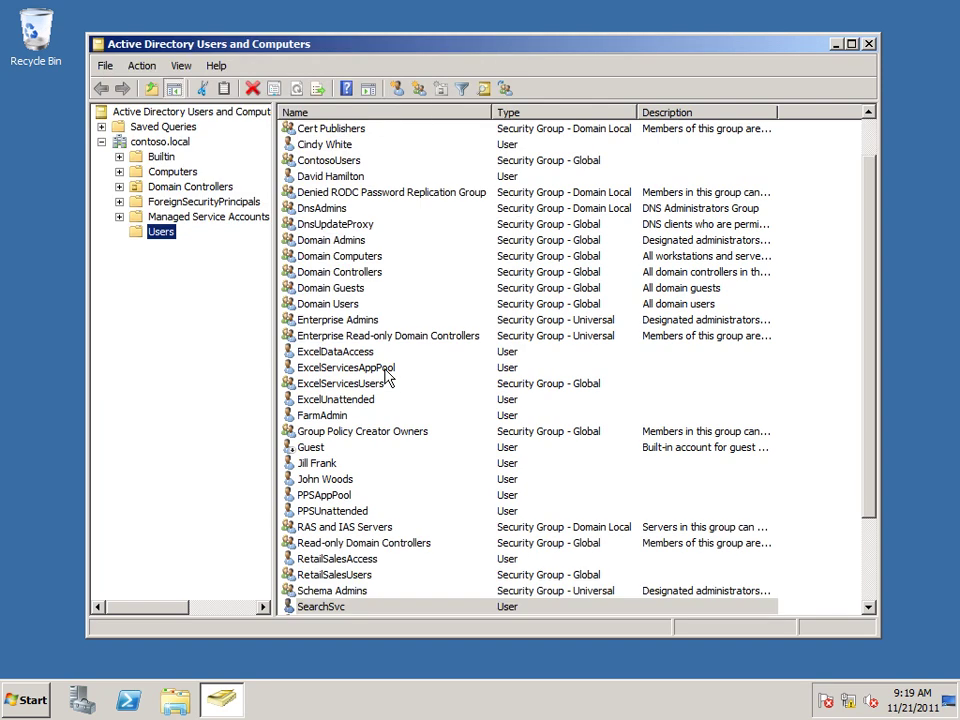
pyautogui.click(334, 608)
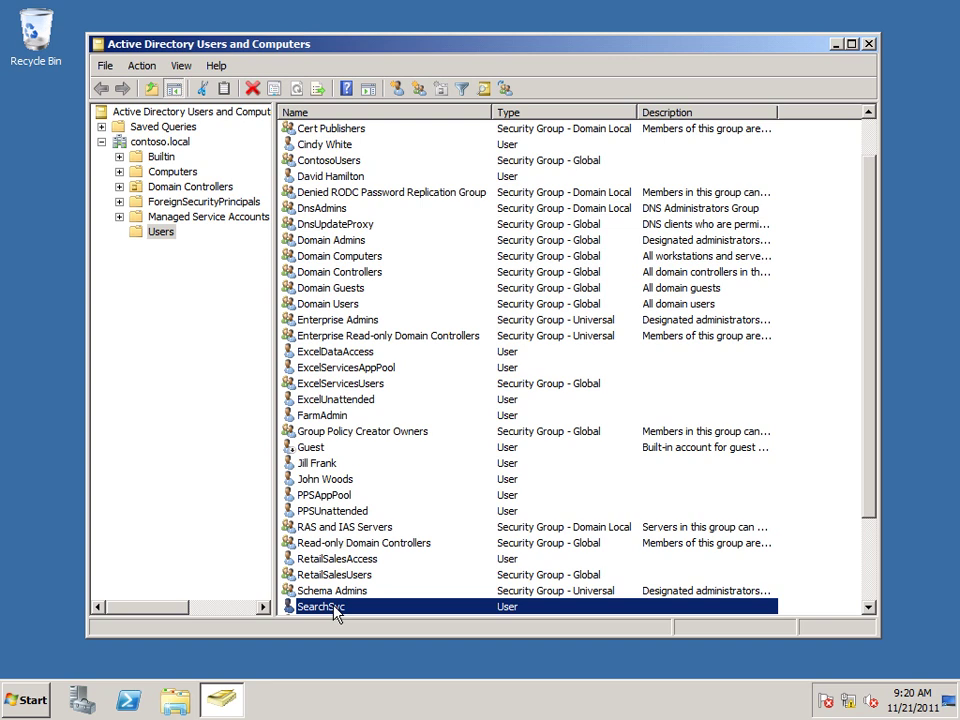
# Step: Start a new user in Users with full name and logon name SearchContentDefault
pyautogui.rightClick(159, 232)
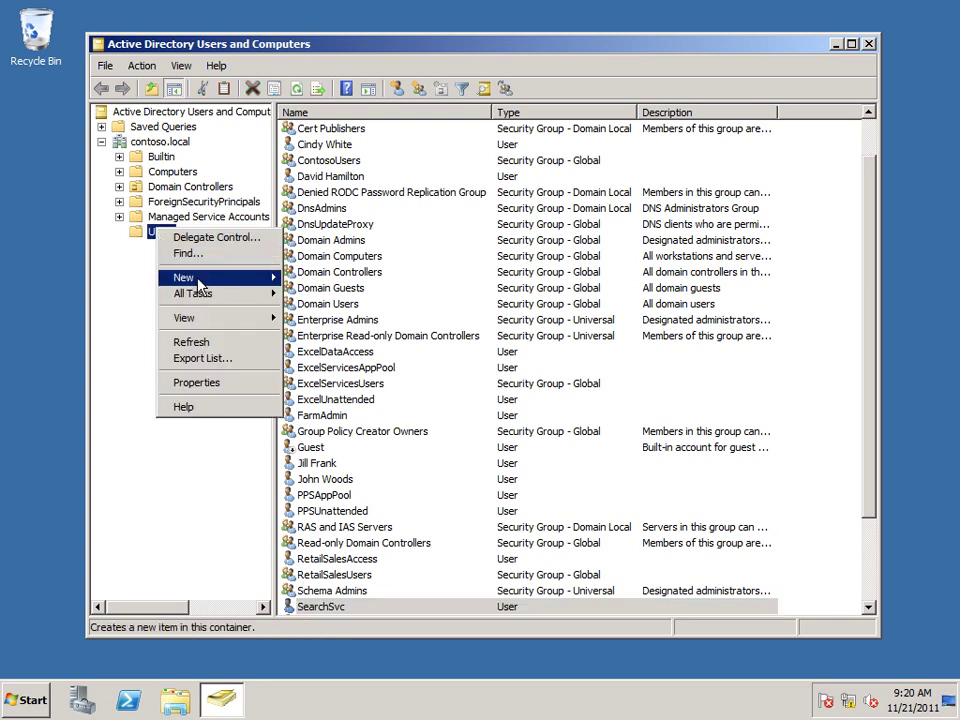
pyautogui.moveTo(273, 285)
pyautogui.click(335, 389)
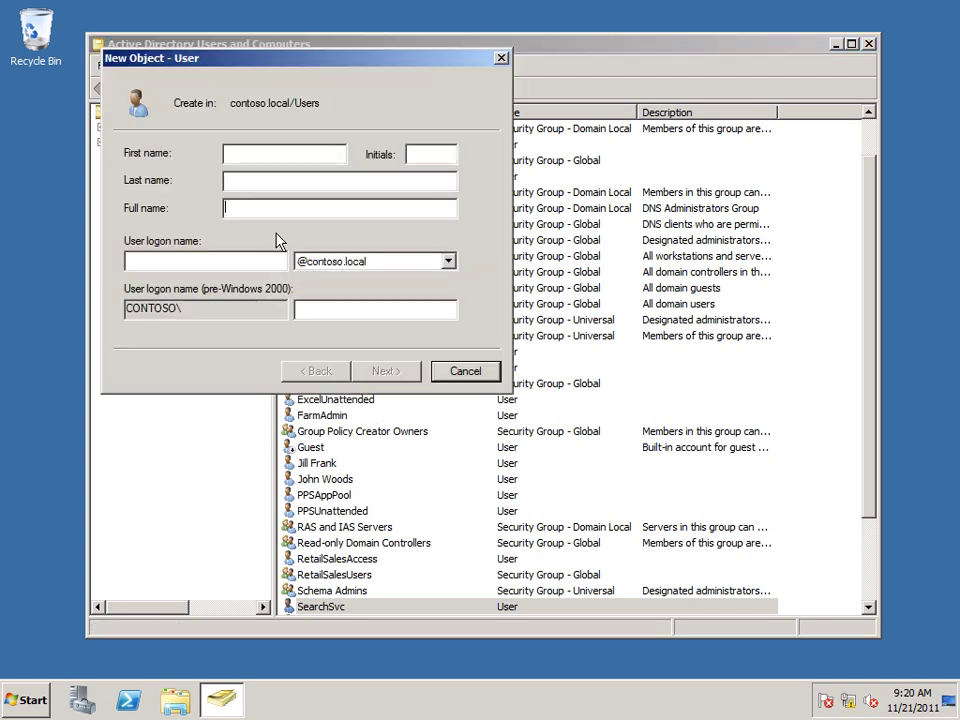
pyautogui.write('SearchContentDef')
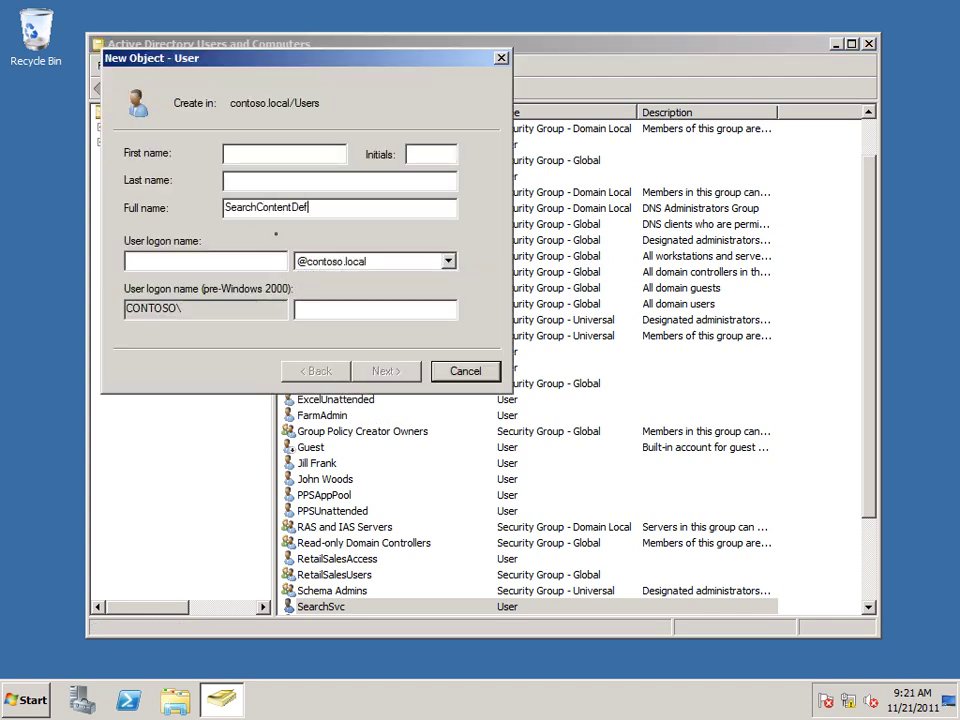
pyautogui.write('ault')
pyautogui.click(255, 260)
pyautogui.write('SearchContentD')
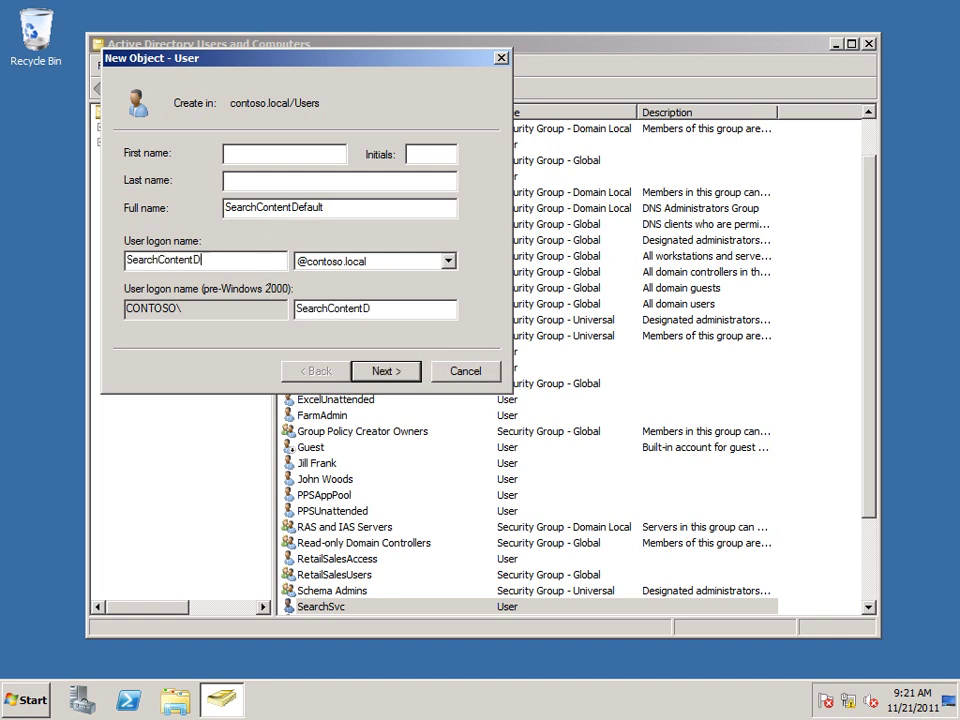
pyautogui.write('efault')
# Step: Set the SearchContentDefault password to never expire, with no change required at logon, and finish
pyautogui.click(385, 370)
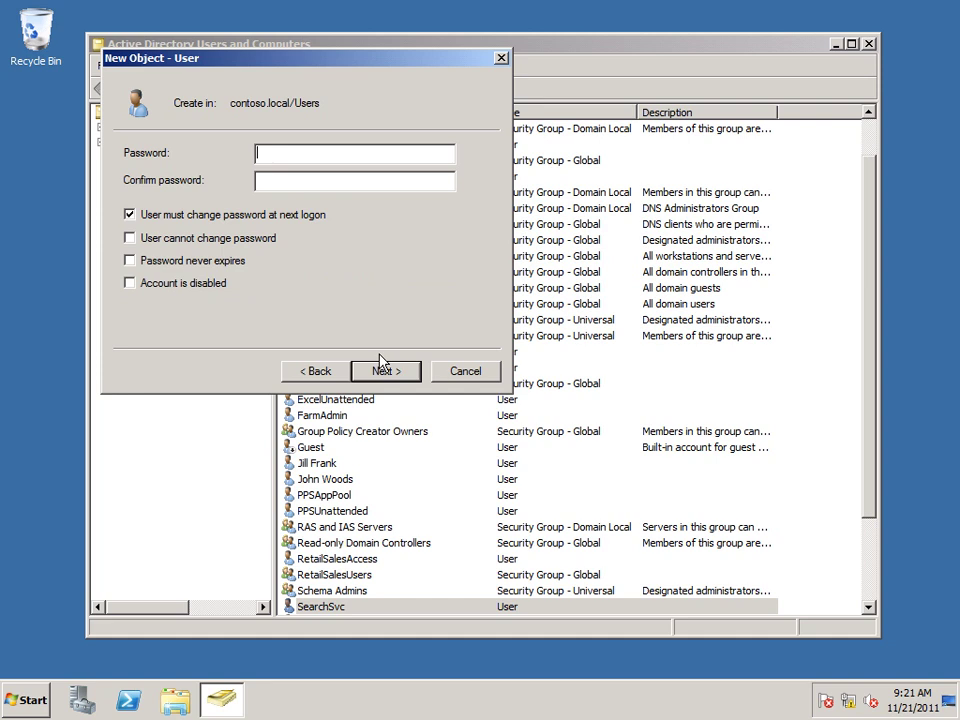
pyautogui.write('•••••••••••')
pyautogui.press('Tab')
pyautogui.write('•••••••••••')
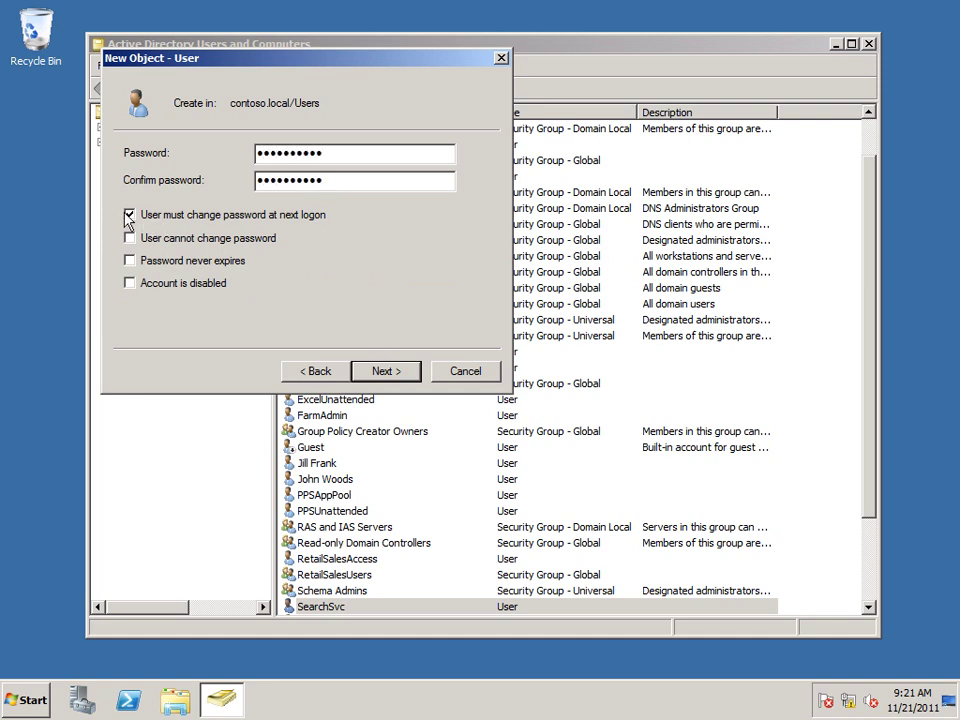
pyautogui.click(128, 217)
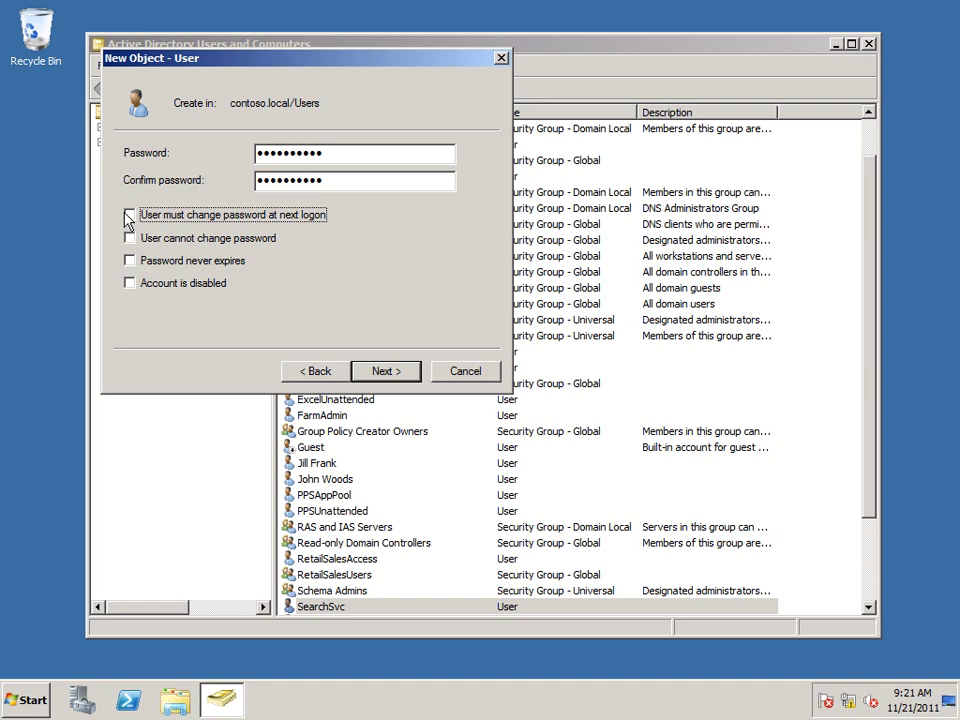
pyautogui.click(129, 261)
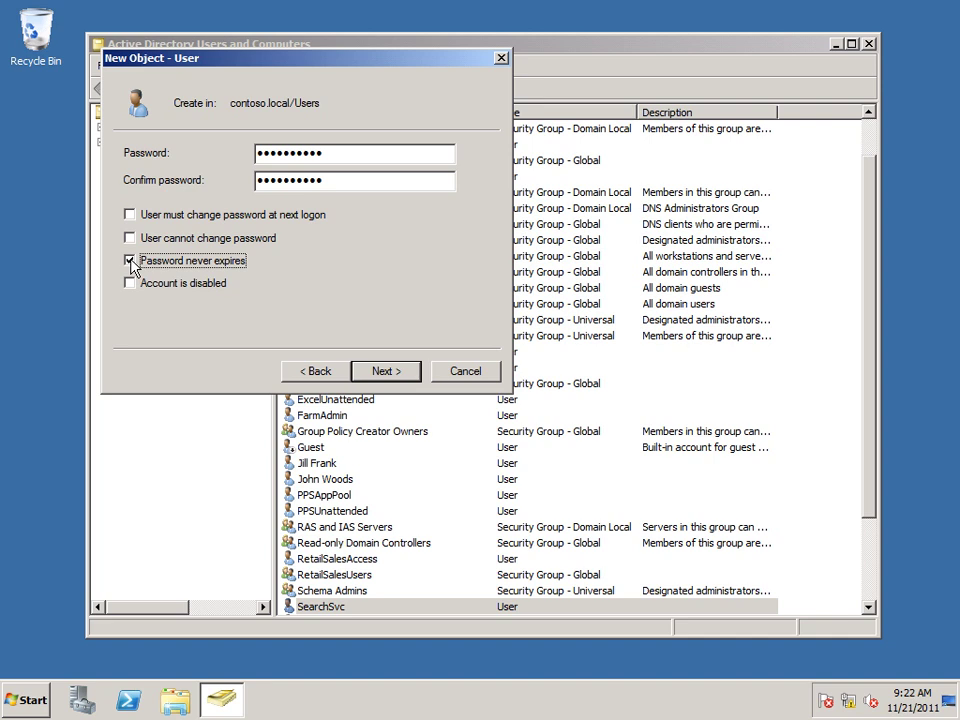
pyautogui.click(386, 371)
pyautogui.click(386, 371)
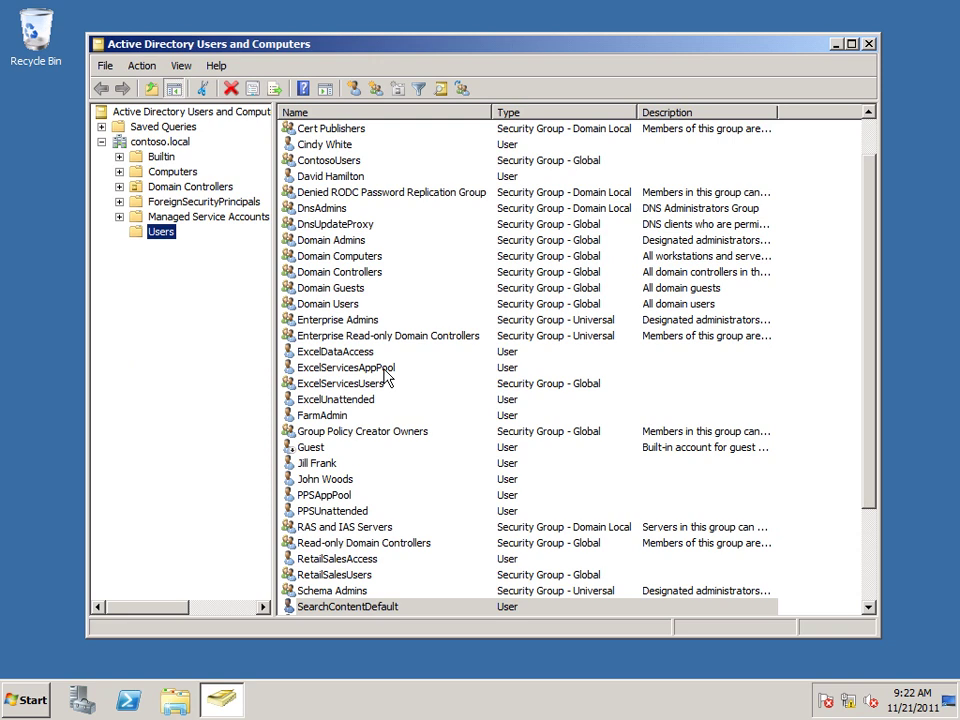
pyautogui.click(370, 607)
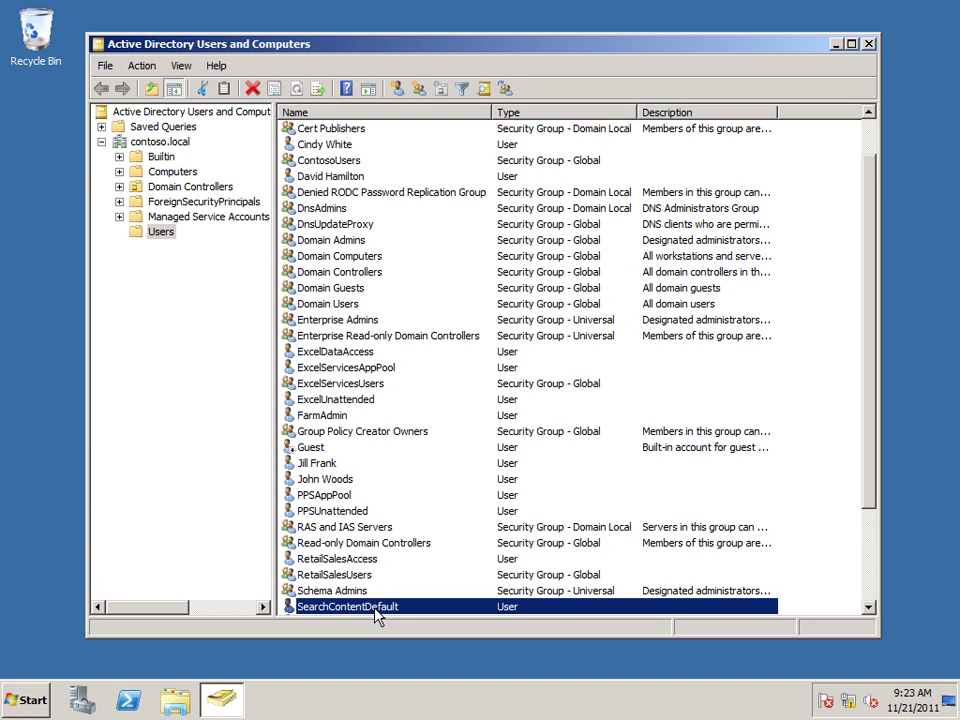
pyautogui.click(868, 600)
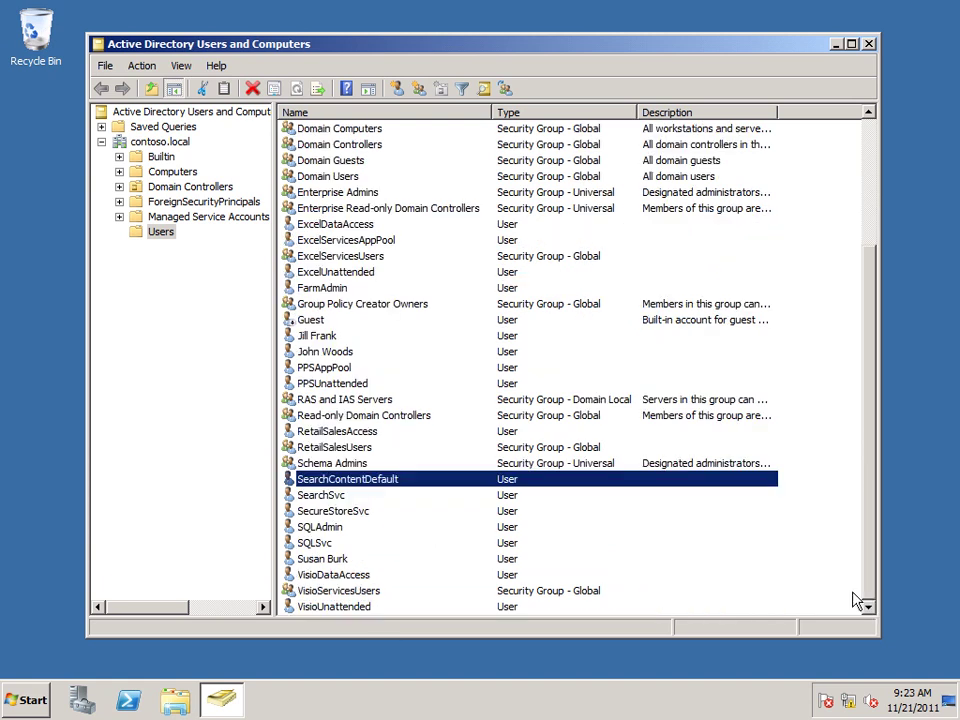
pyautogui.click(321, 500)
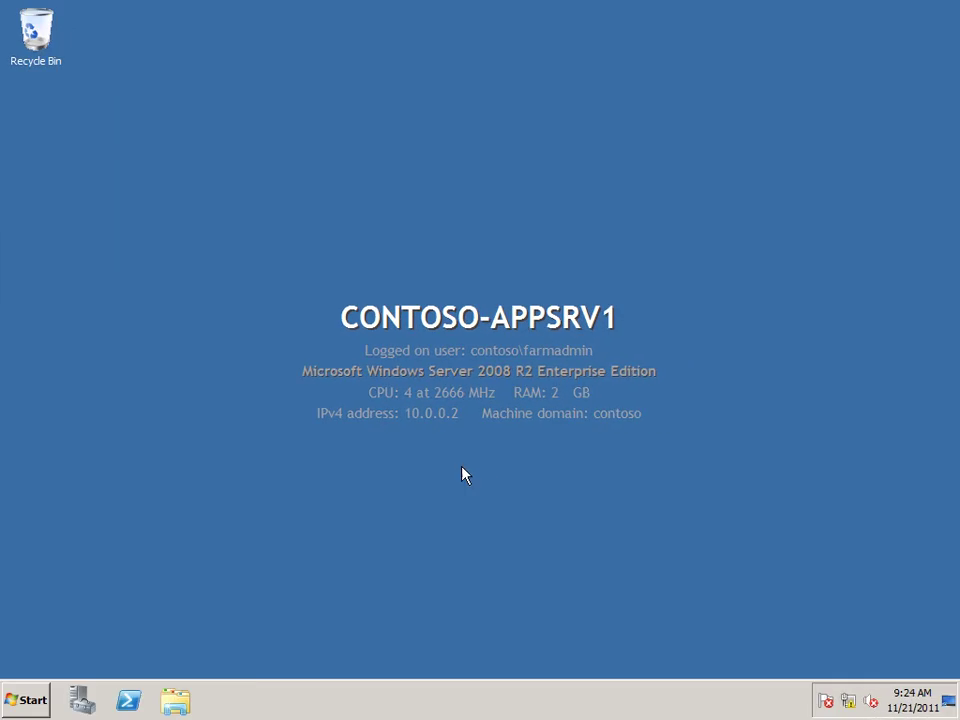
# Step: Run SharePoint 2010 Central Administration as admin, maximize Internet Explorer, and go to Security
pyautogui.click(22, 703)
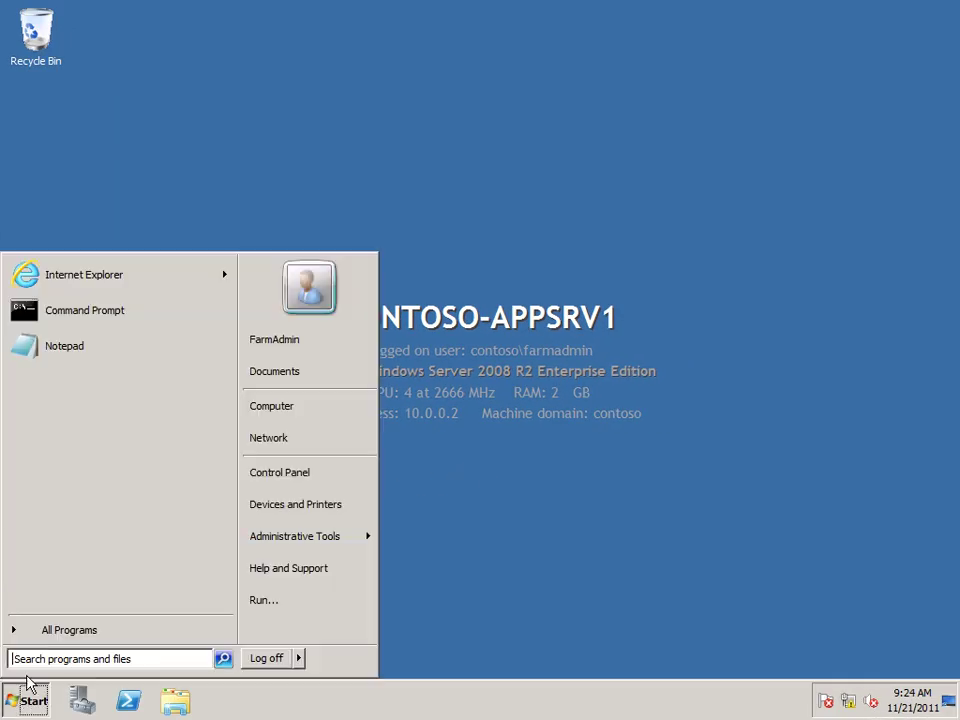
pyautogui.click(47, 636)
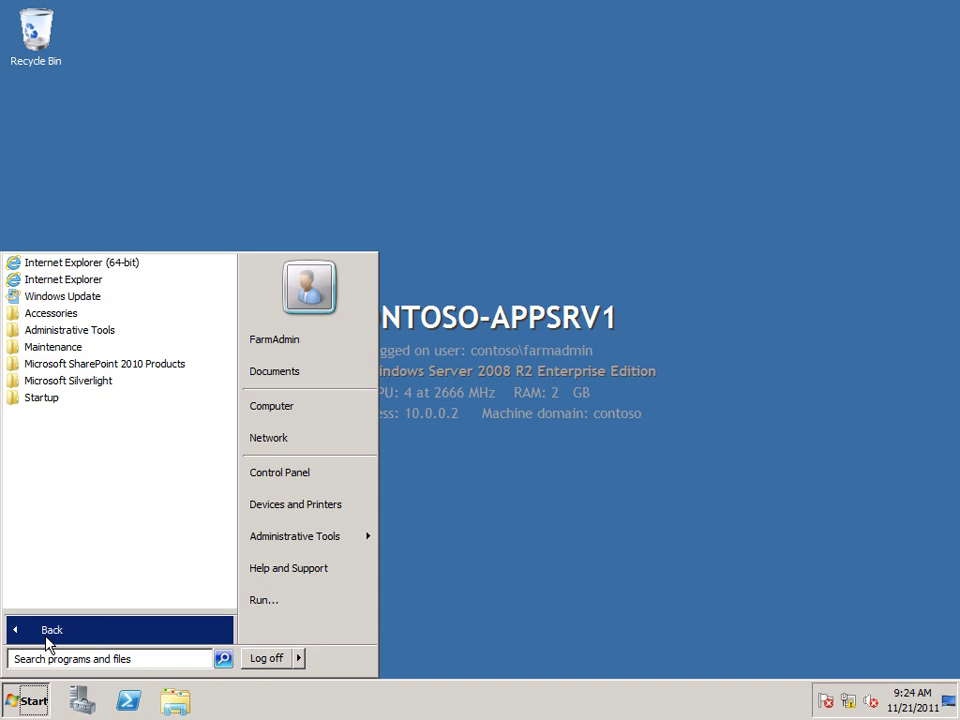
pyautogui.click(56, 366)
pyautogui.click(66, 413)
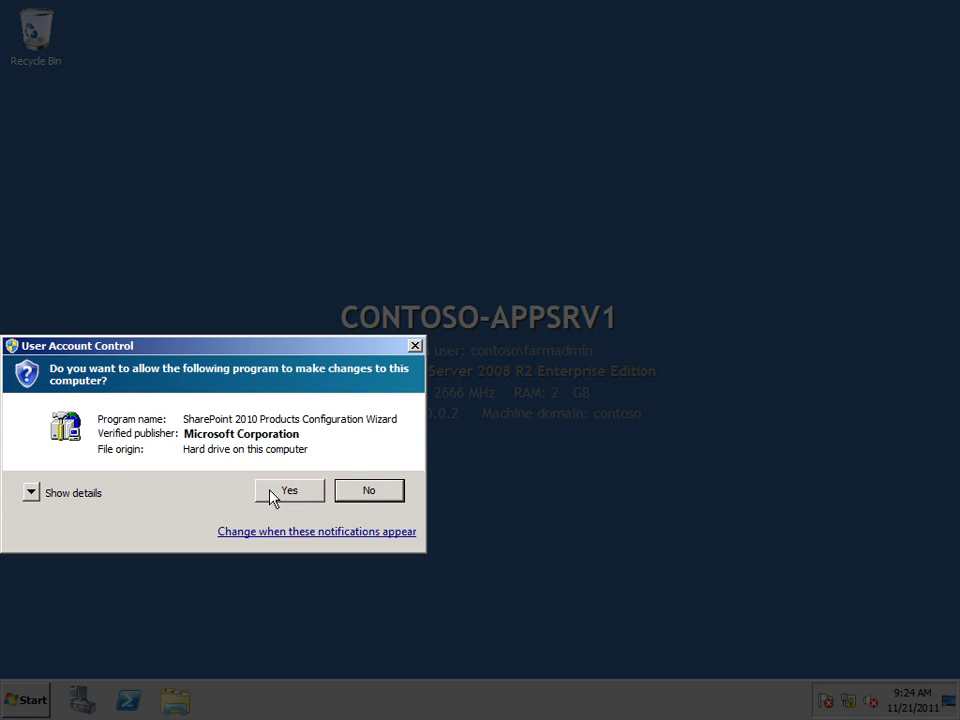
pyautogui.click(272, 493)
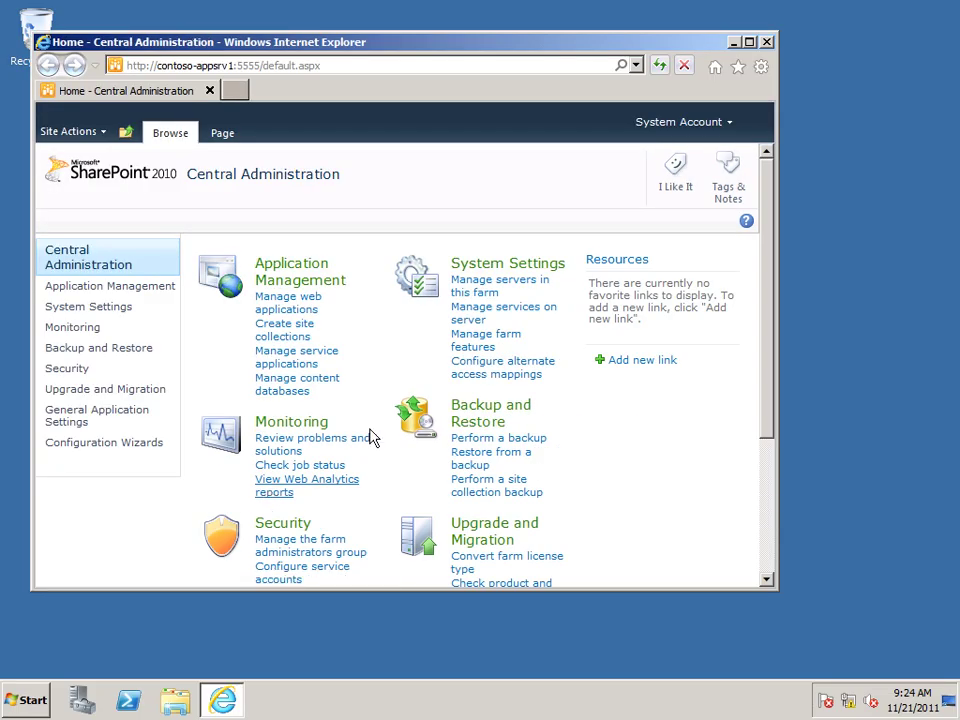
pyautogui.click(749, 42)
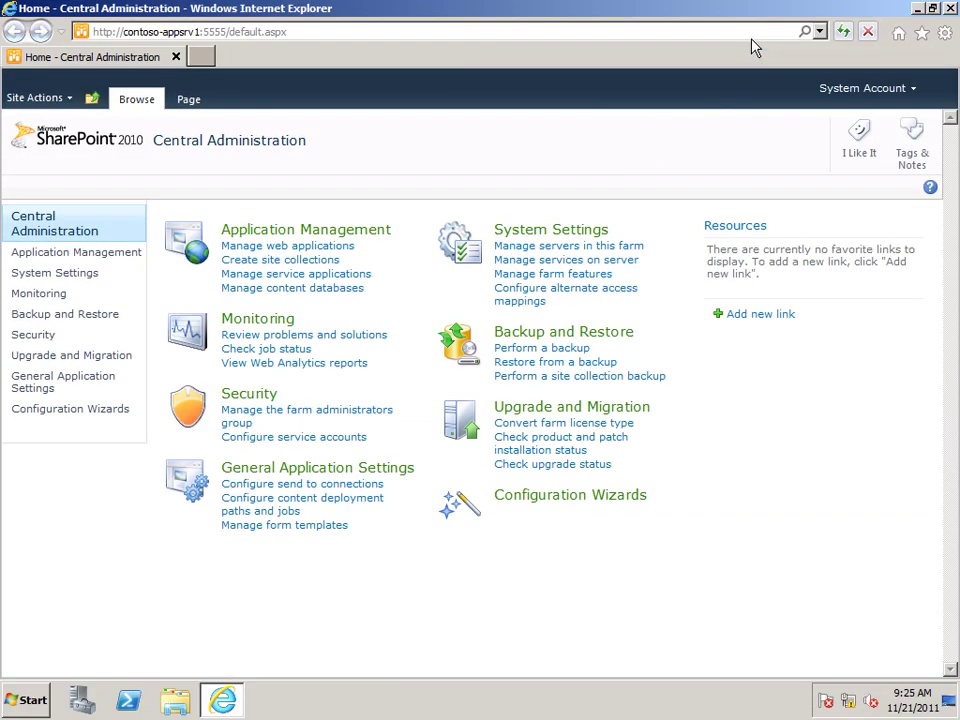
pyautogui.click(266, 398)
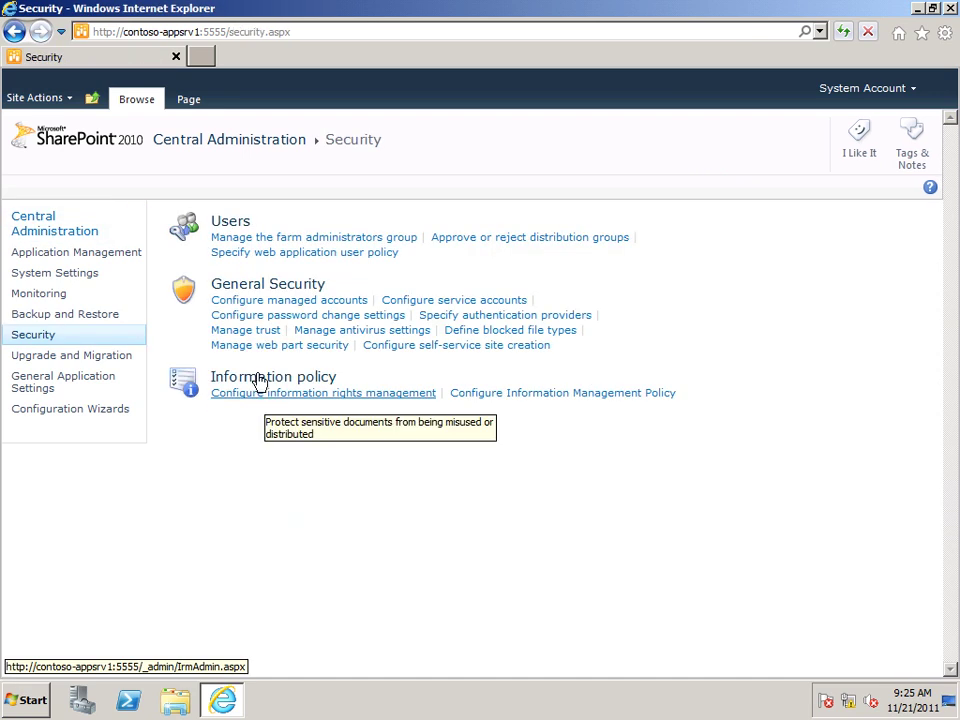
# Step: Register Contoso\SearchSvc with its password as a new managed account
pyautogui.click(248, 303)
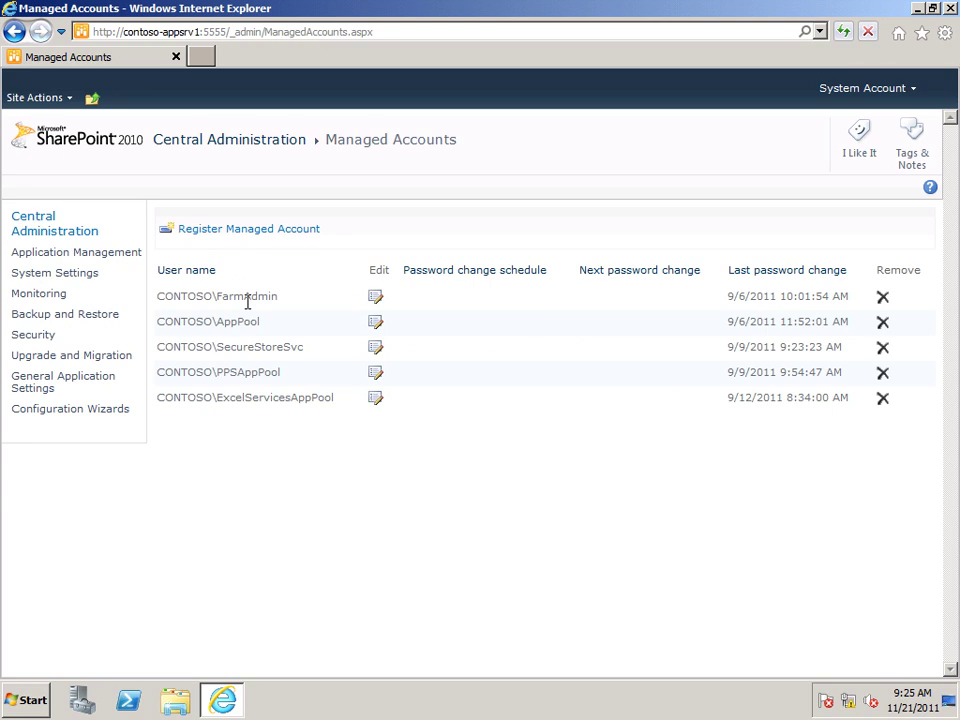
pyautogui.click(205, 232)
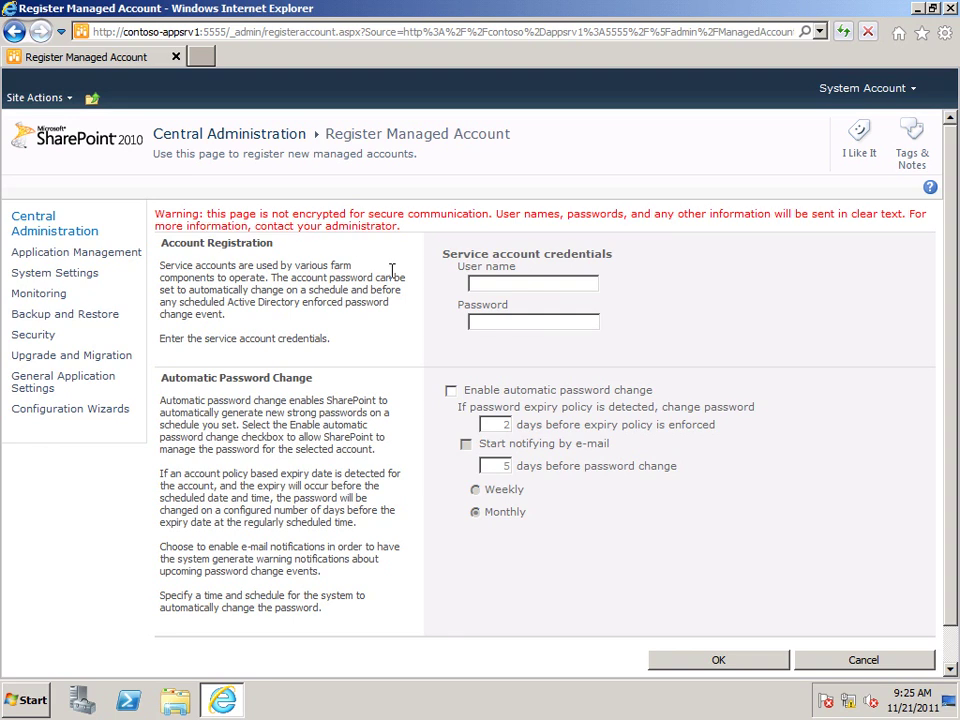
pyautogui.click(476, 281)
pyautogui.write('Contoso\\SearchSvc')
pyautogui.press('Tab')
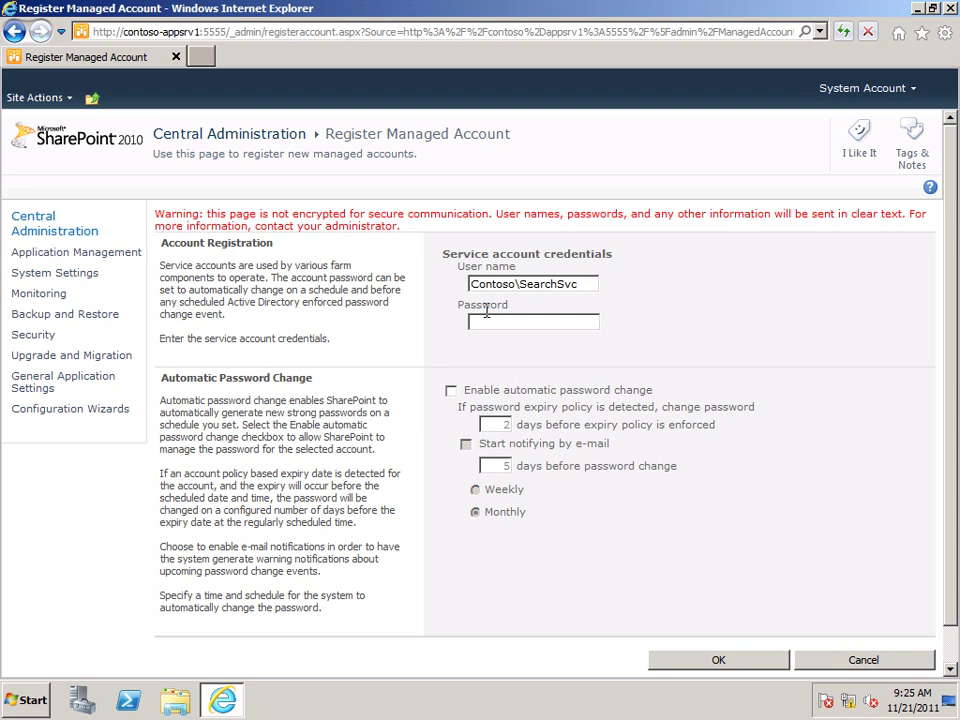
pyautogui.write('pass@word1')
pyautogui.click(690, 662)
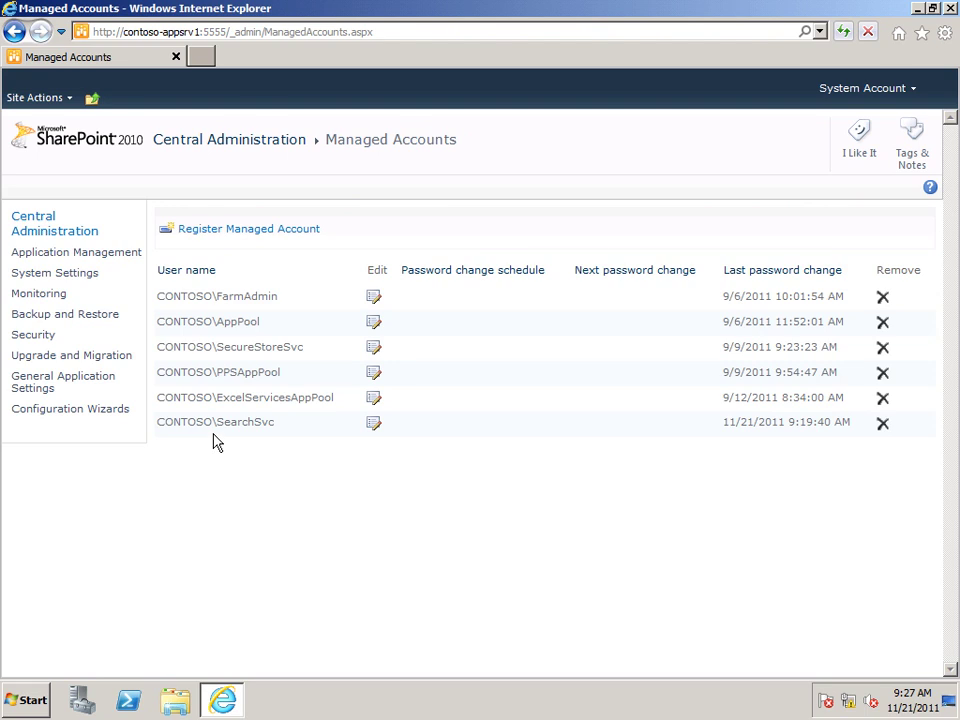
# Step: Go to Manage service applications from the home page and open the New menu
pyautogui.click(47, 238)
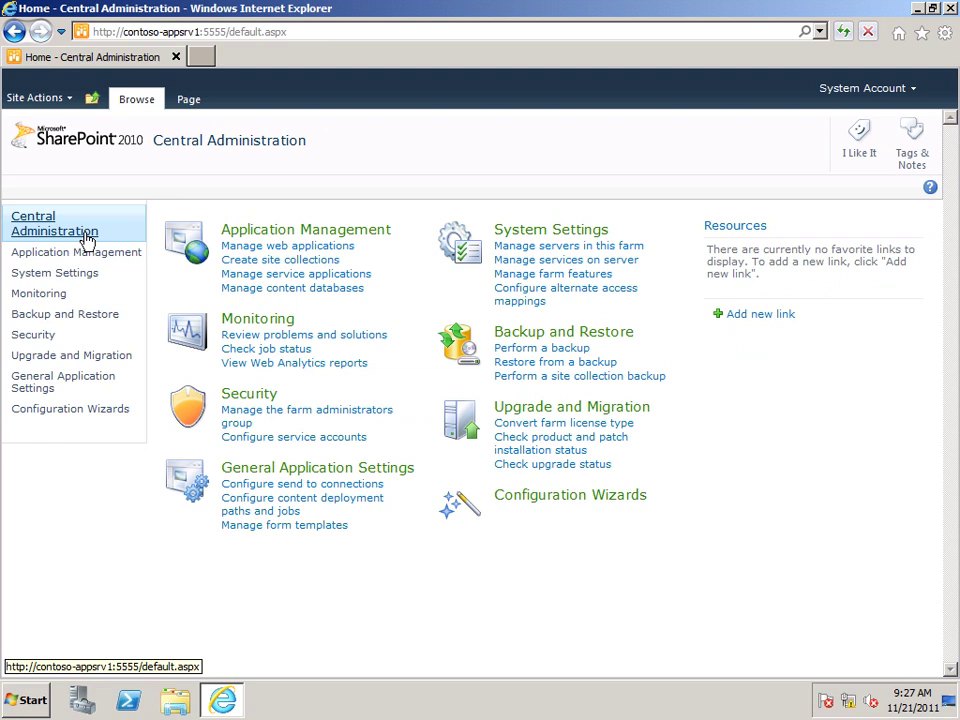
pyautogui.click(259, 276)
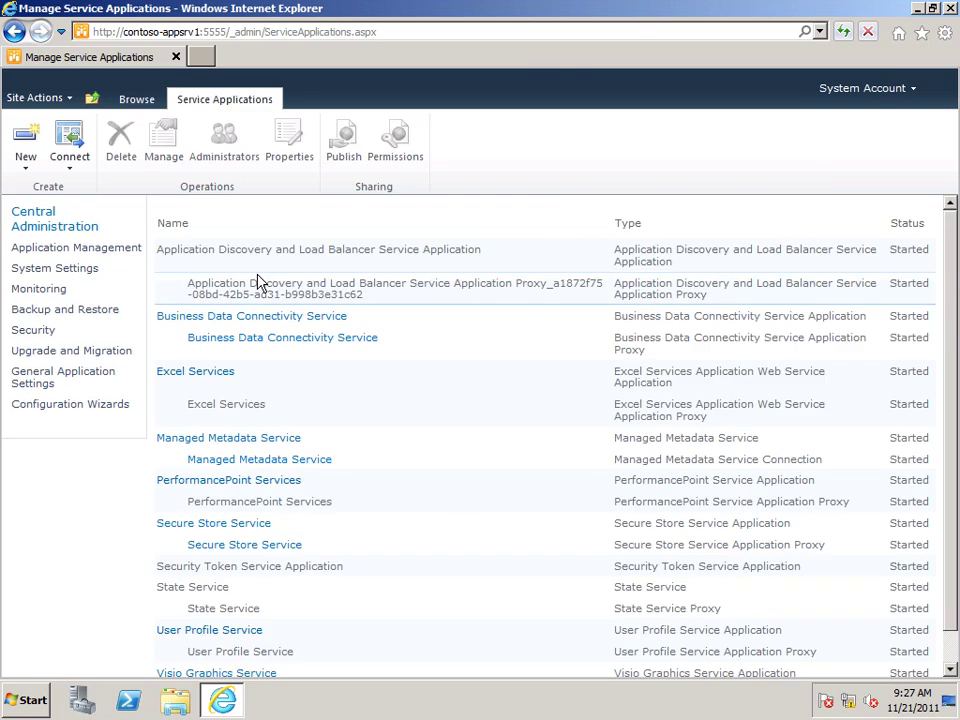
pyautogui.click(26, 160)
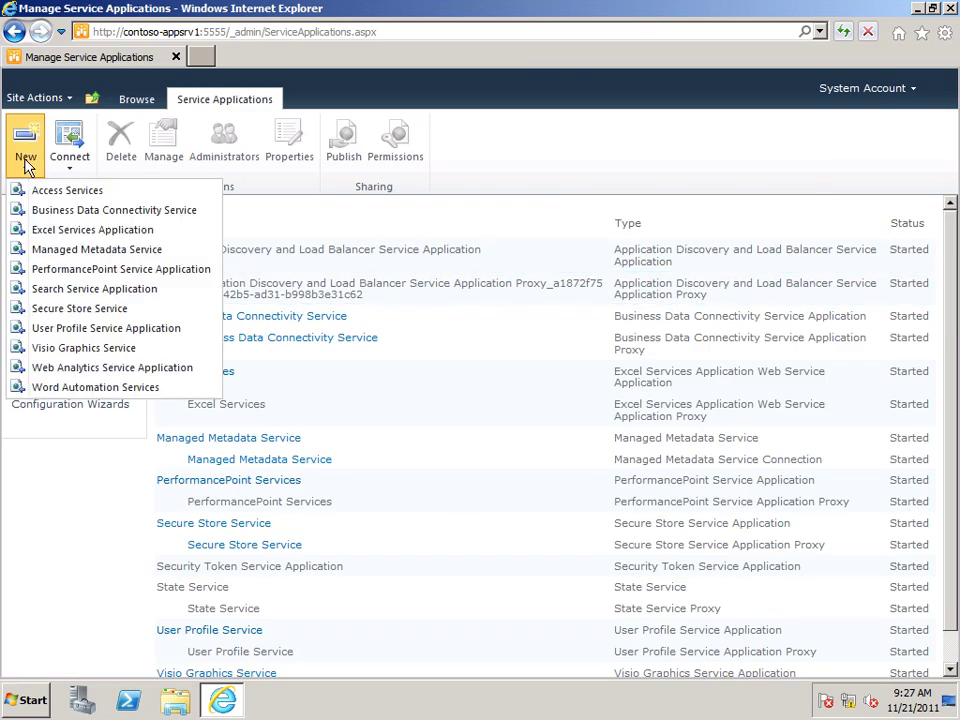
# Step: Start a new Search Service Application with CONTOSO\SearchSvc as the search service account
pyautogui.click(95, 292)
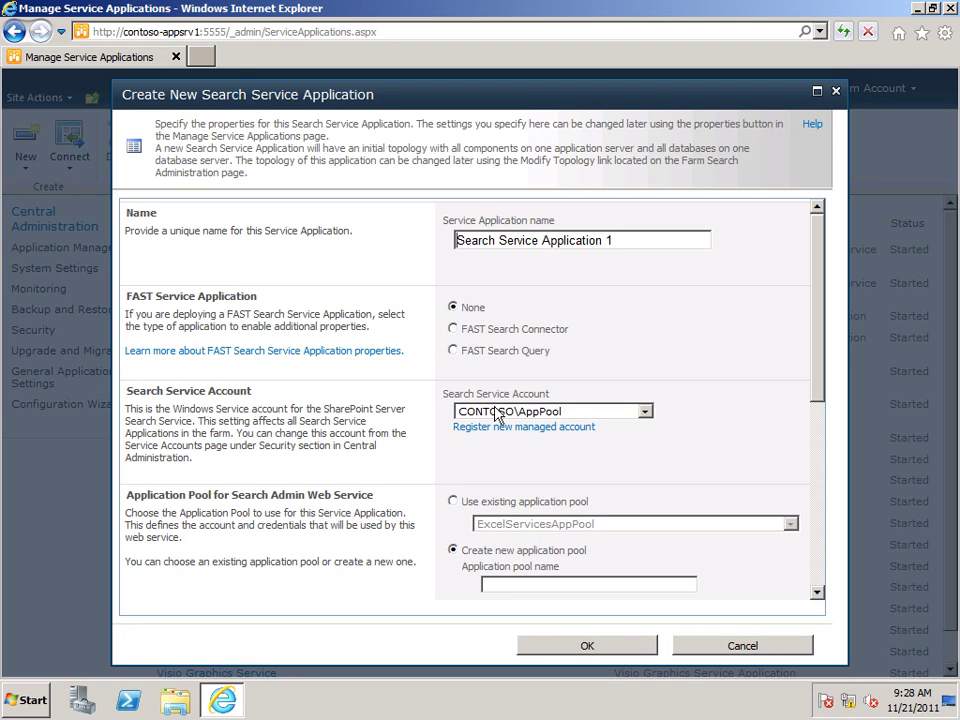
pyautogui.click(645, 413)
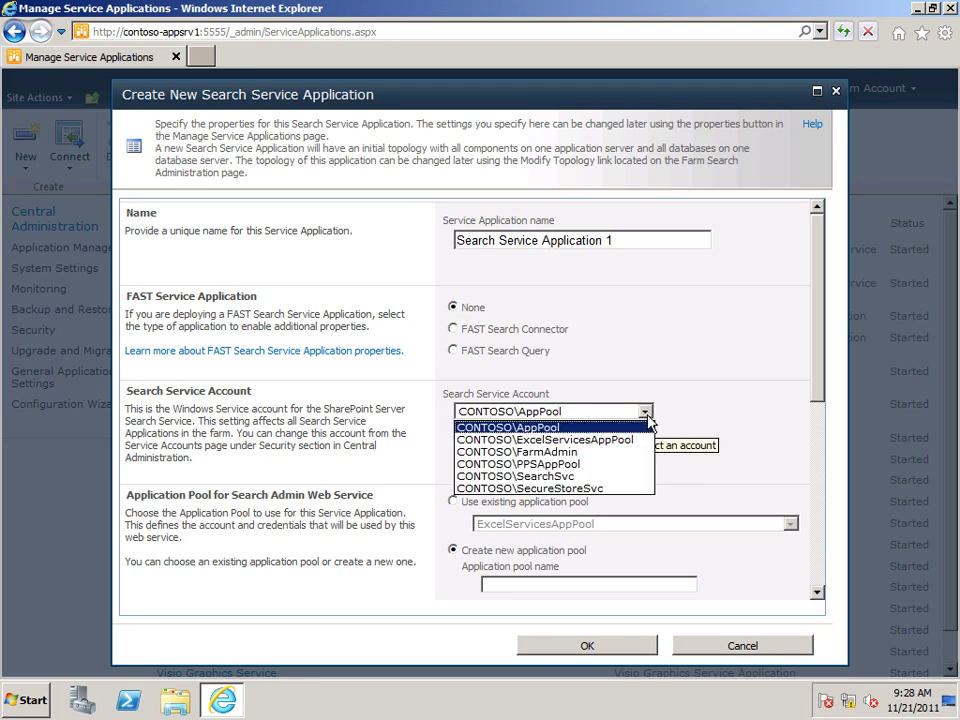
pyautogui.click(533, 477)
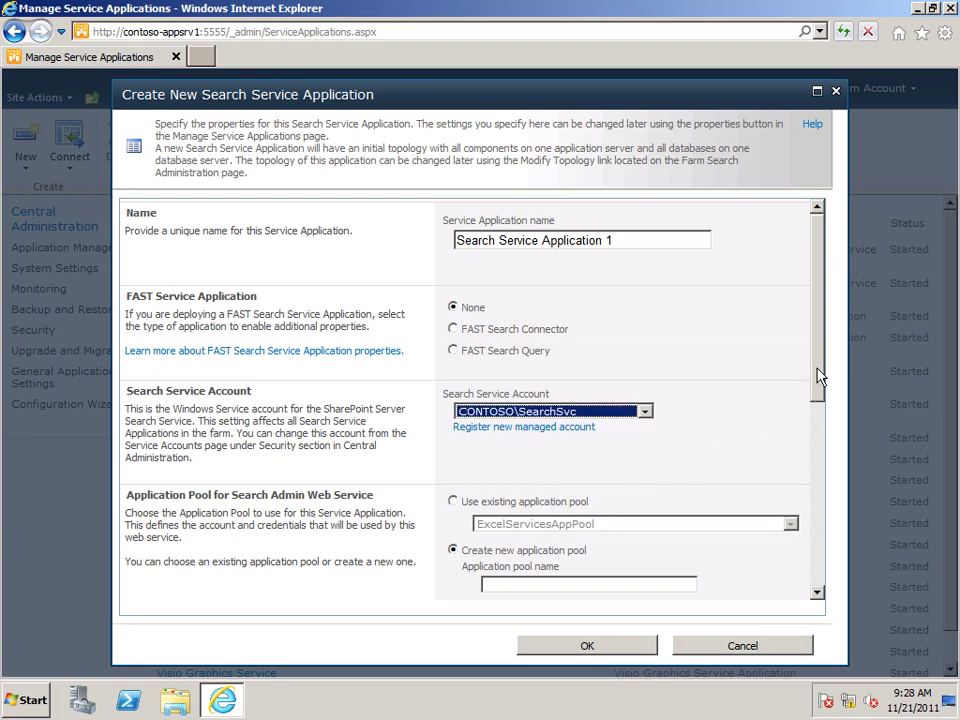
# Step: Name the admin web service pool SearchAdminWebService, running as CONTOSO\SearchSvc
pyautogui.moveTo(818, 375); pyautogui.dragTo(818, 492)
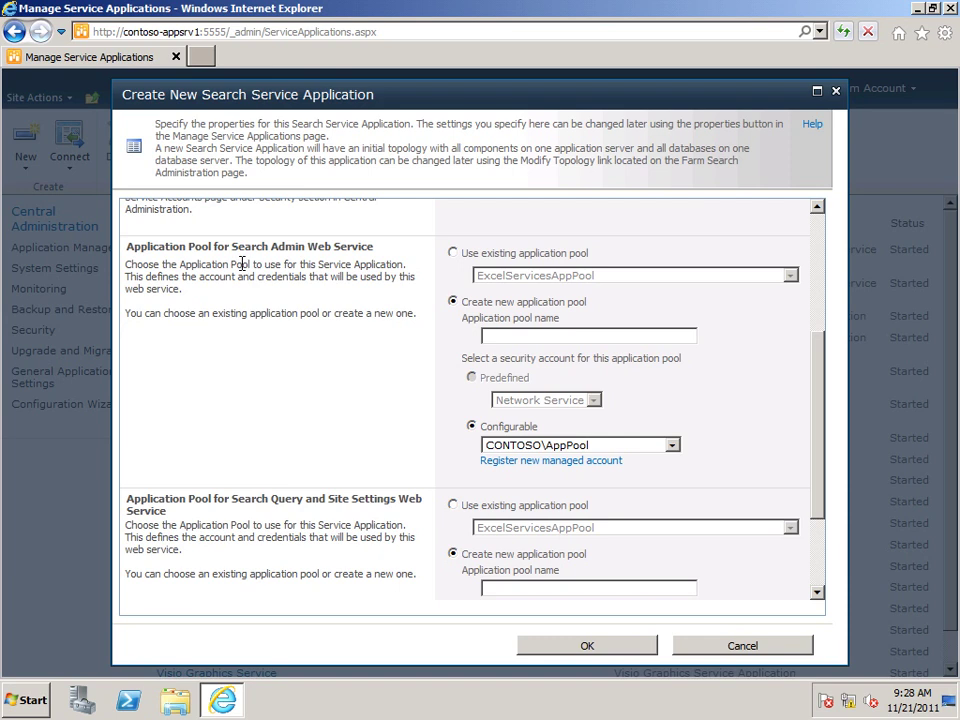
pyautogui.click(492, 336)
pyautogui.write('SearchAdminWebService')
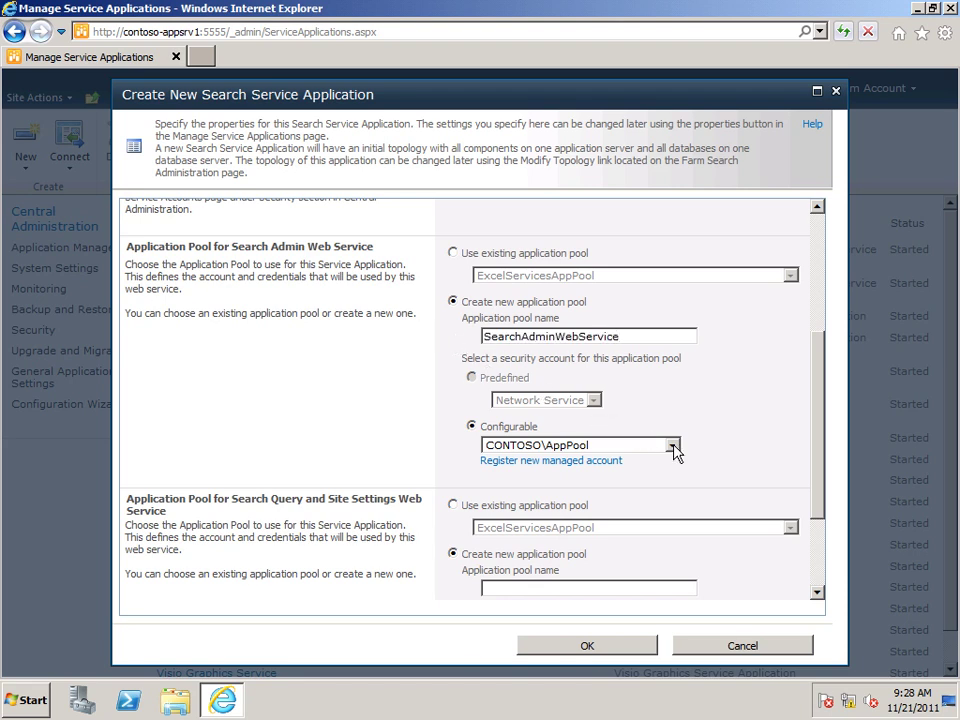
pyautogui.click(673, 446)
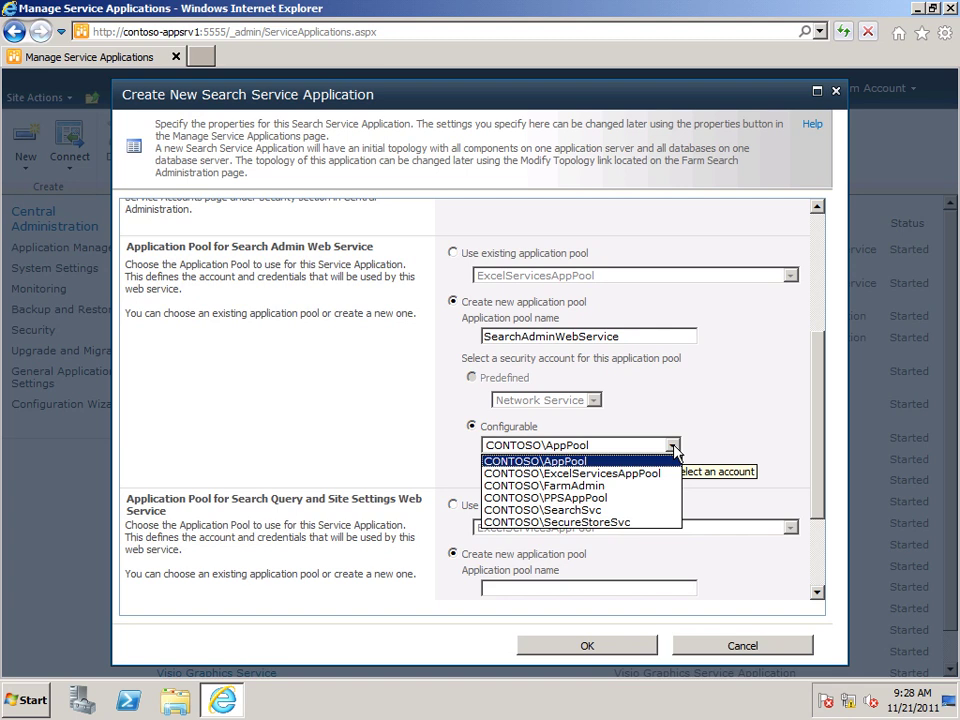
pyautogui.click(580, 517)
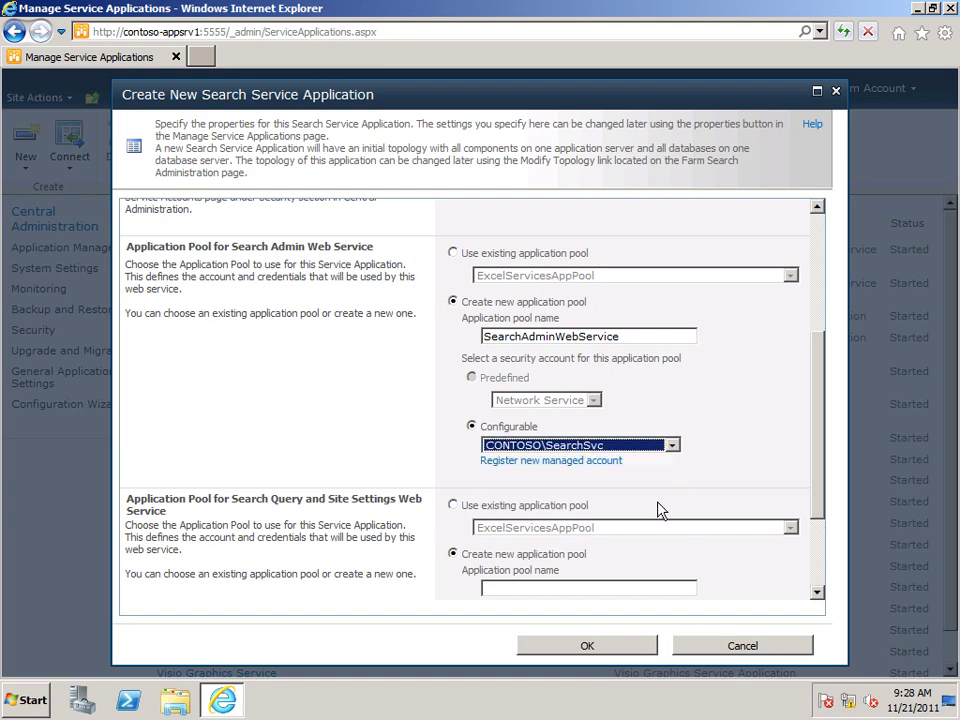
# Step: Name the query and site settings pool SearchQueryAndSiteSettings, running as CONTOSO\SearchSvc
pyautogui.scroll(-1, 822, 485)
pyautogui.moveTo(822, 485); pyautogui.dragTo(824, 548)
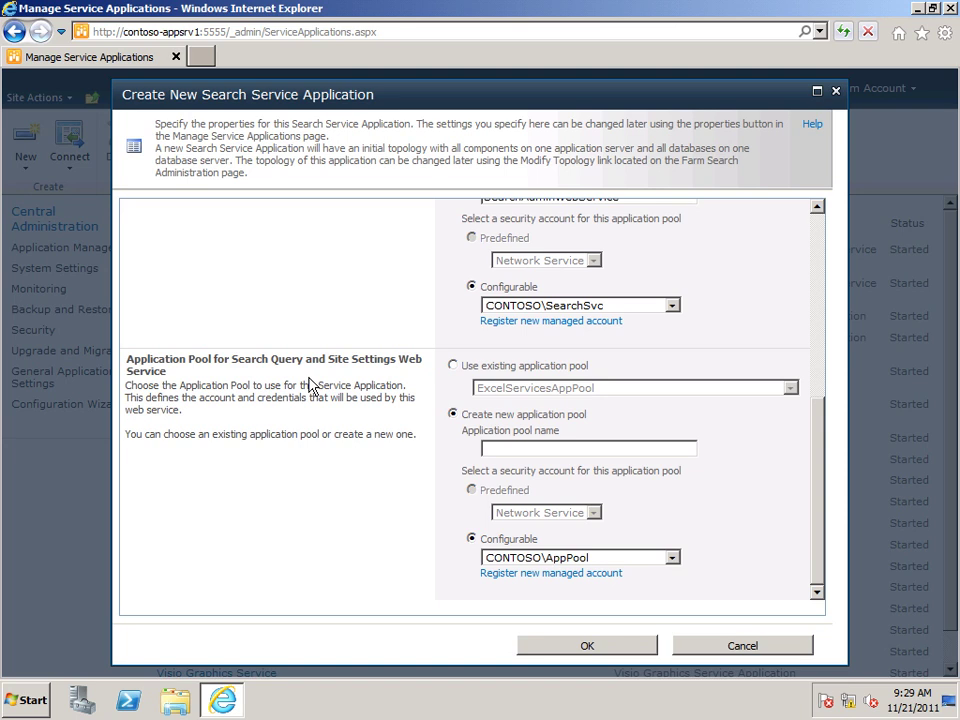
pyautogui.click(490, 448)
pyautogui.write('SearchQueryAndSiteSettings')
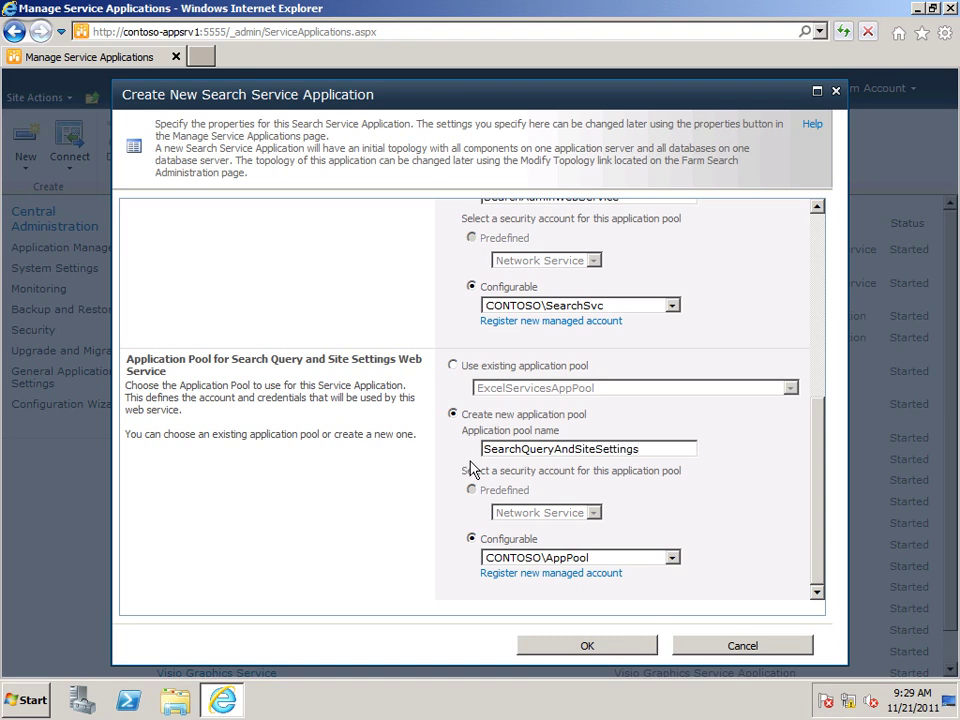
pyautogui.click(673, 558)
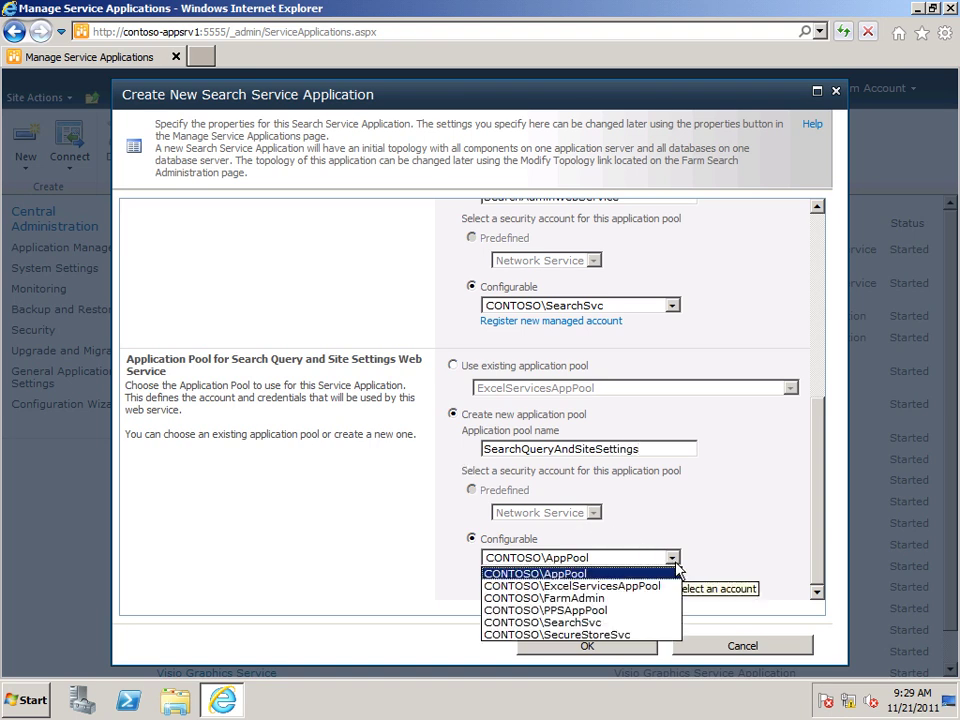
pyautogui.click(517, 624)
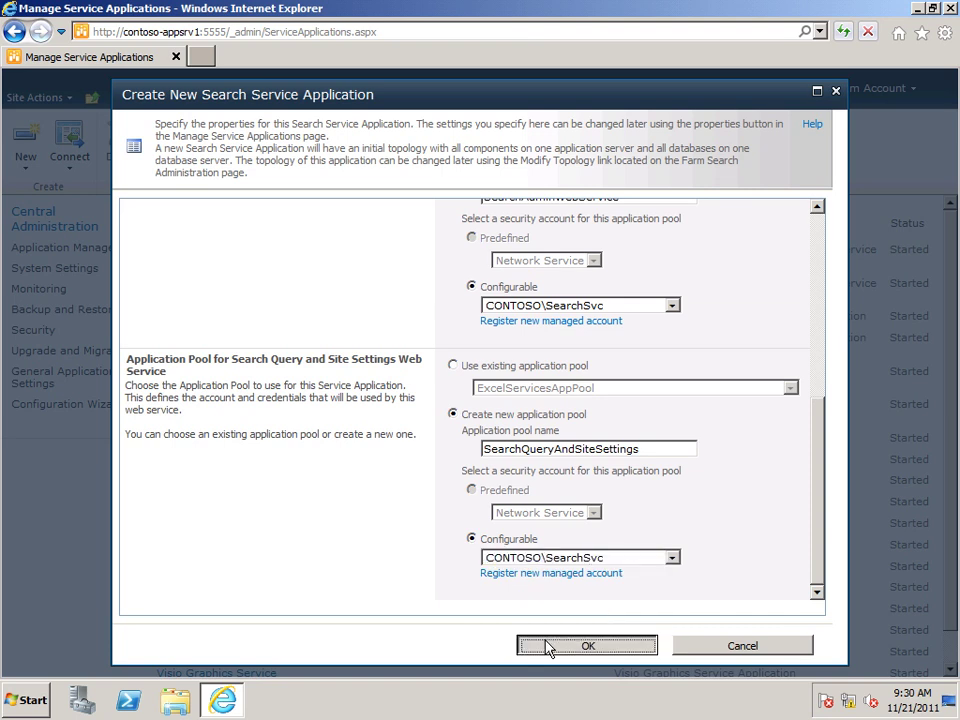
# Step: Confirm creation of Search Service Application 1 and dismiss the success message
pyautogui.click(548, 646)
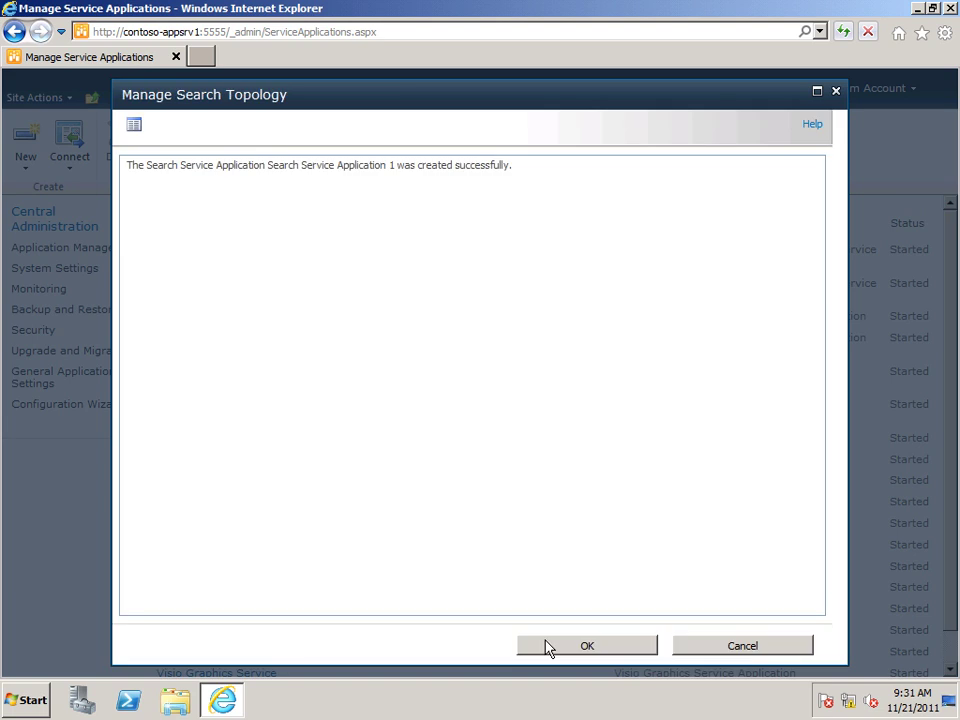
pyautogui.click(548, 648)
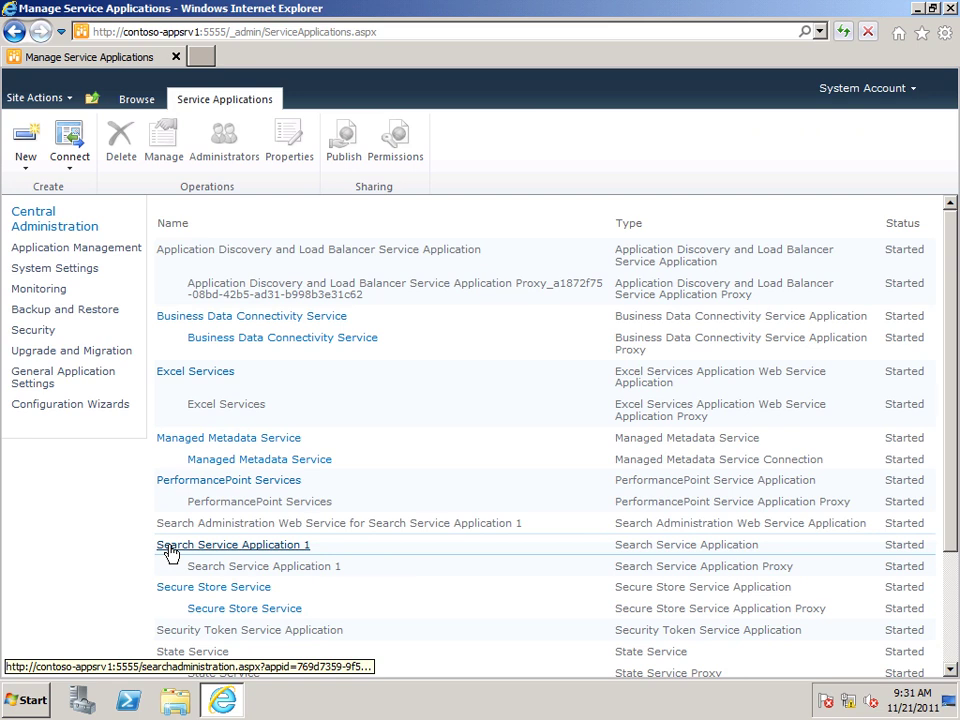
# Step: Replace Search Service Application 1's default content access account with Contoso\SearchContentDefault and its password
pyautogui.click(172, 548)
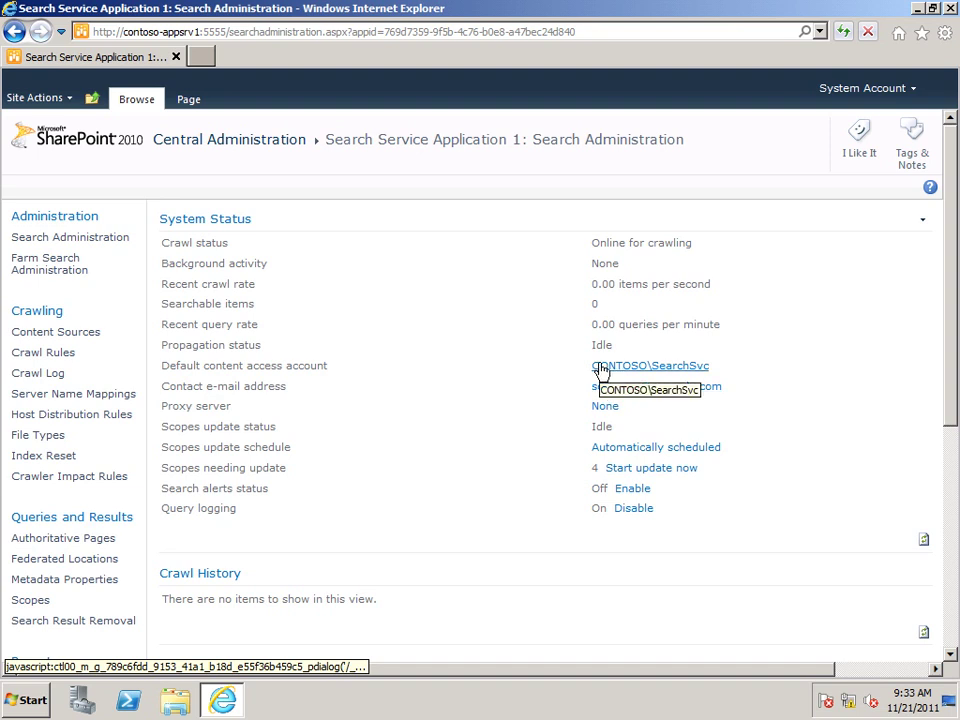
pyautogui.click(602, 369)
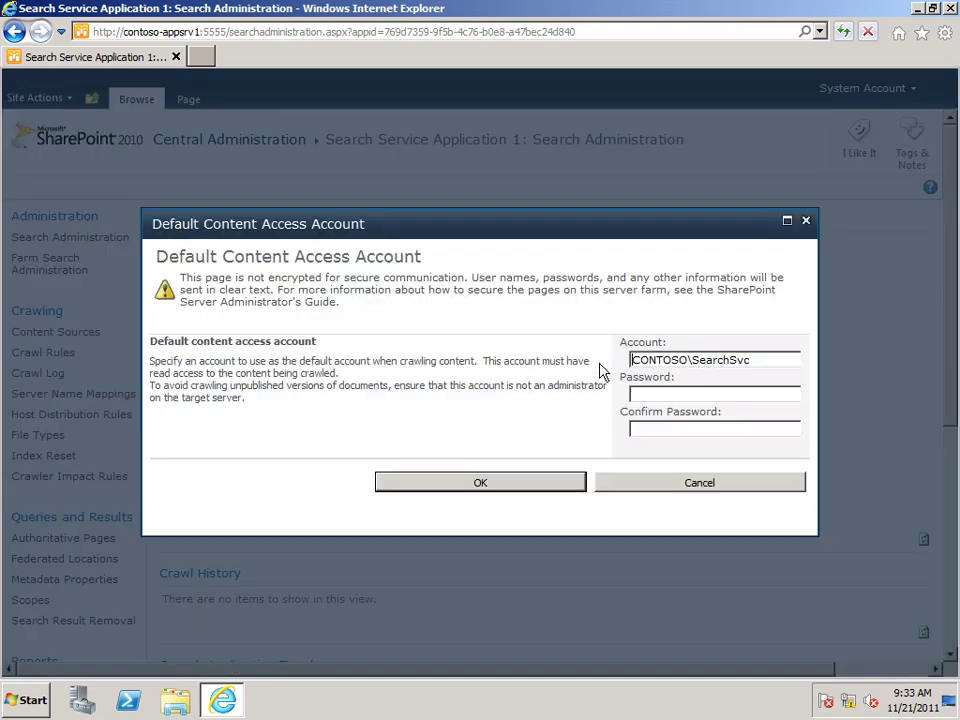
pyautogui.moveTo(756, 360); pyautogui.dragTo(624, 361)
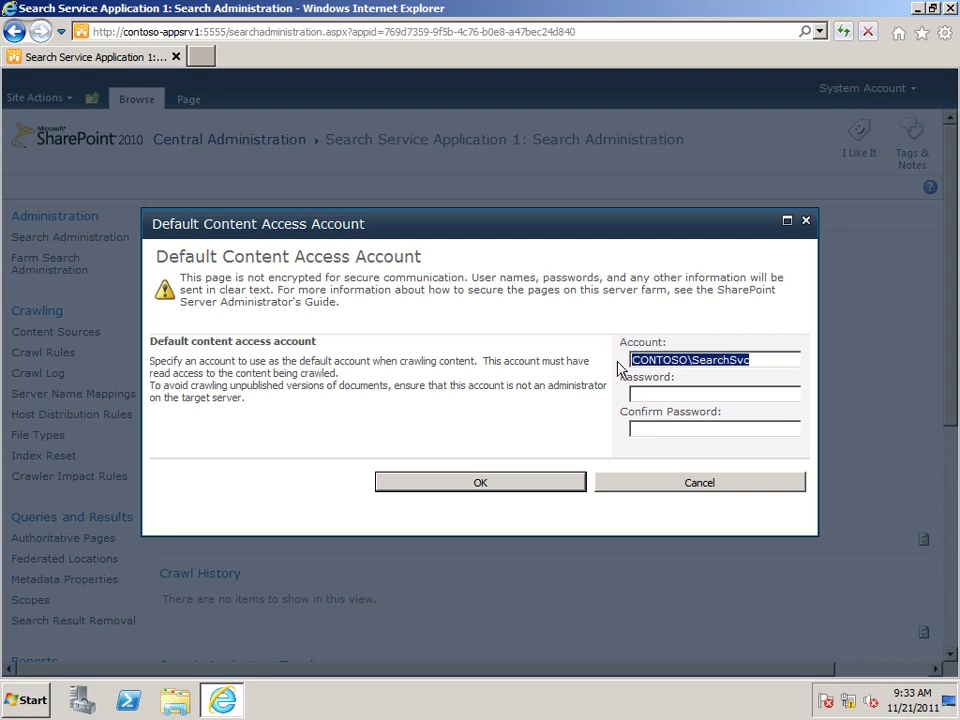
pyautogui.write('Contoso\\SearchContentDe')
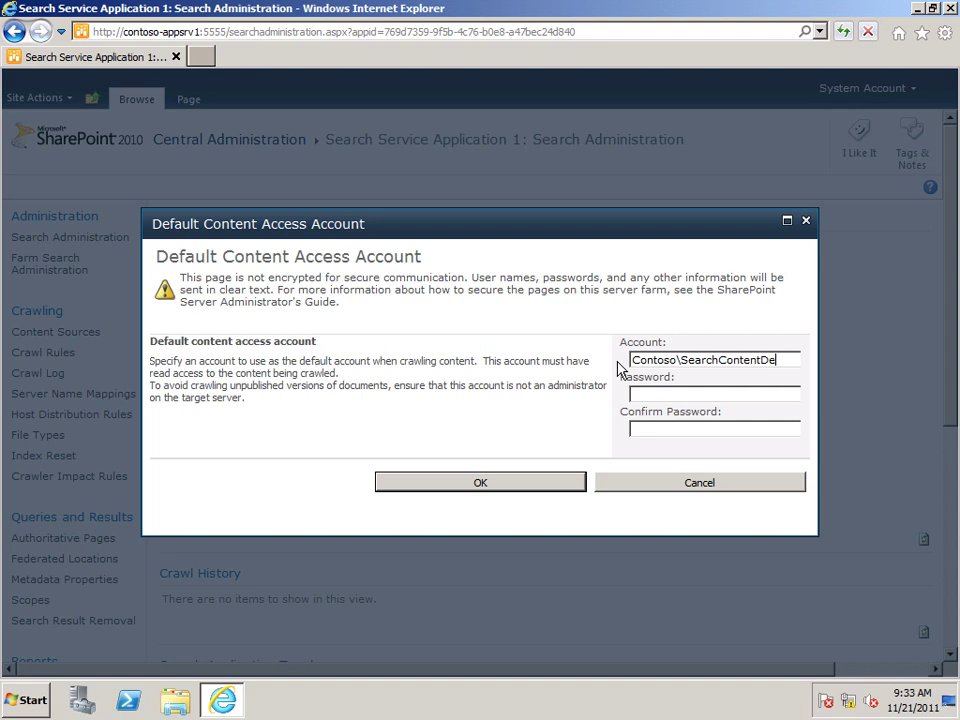
pyautogui.write('fault')
pyautogui.press('Tab')
pyautogui.write('pass@word1')
pyautogui.press('Tab')
pyautogui.write('pass@word1')
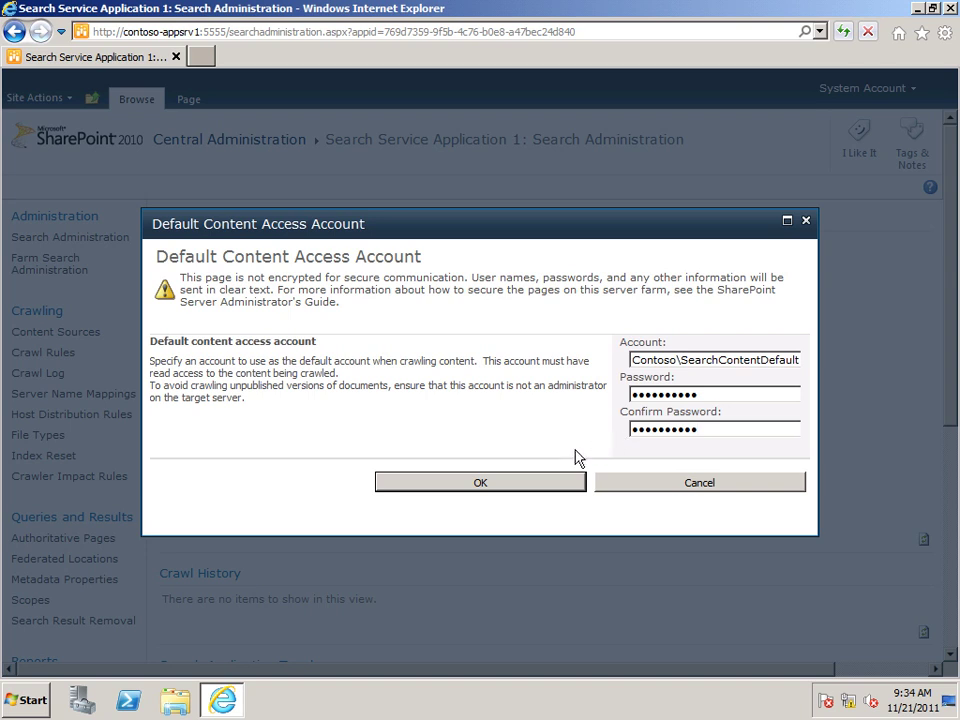
pyautogui.click(551, 483)
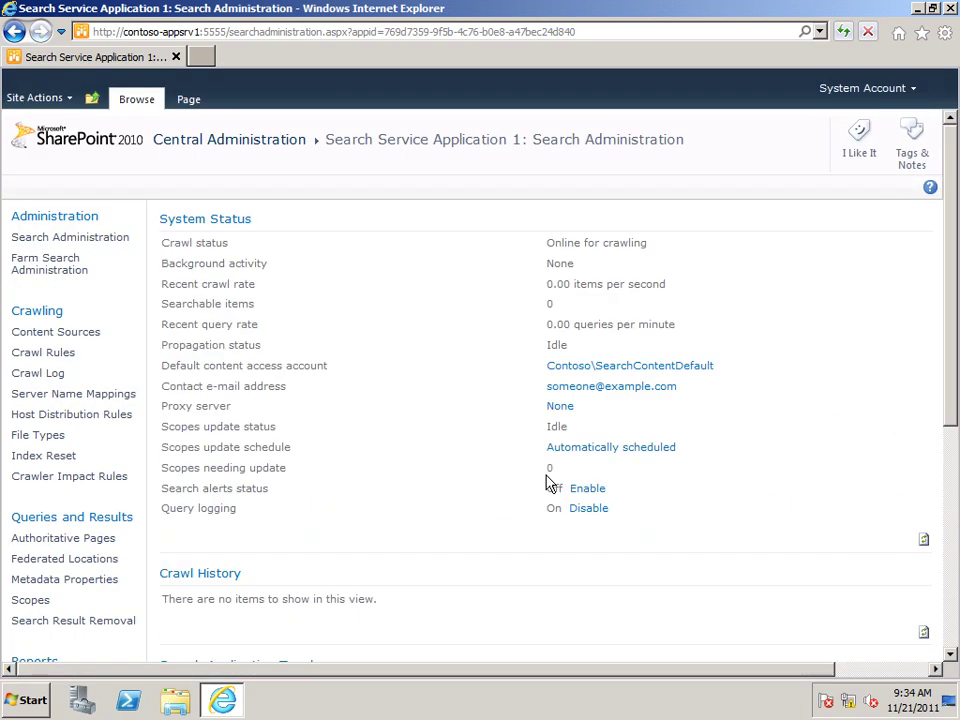
# Step: Replace the example search contact address with the farm administrator's e-mail address and save it
pyautogui.click(600, 388)
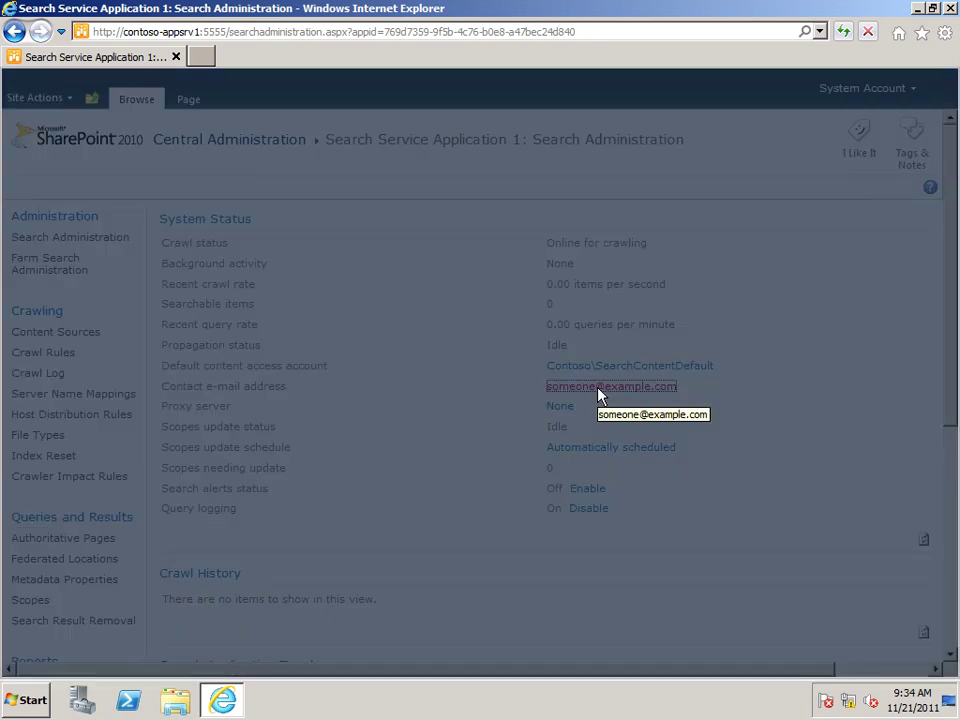
pyautogui.moveTo(578, 372); pyautogui.dragTo(413, 386)
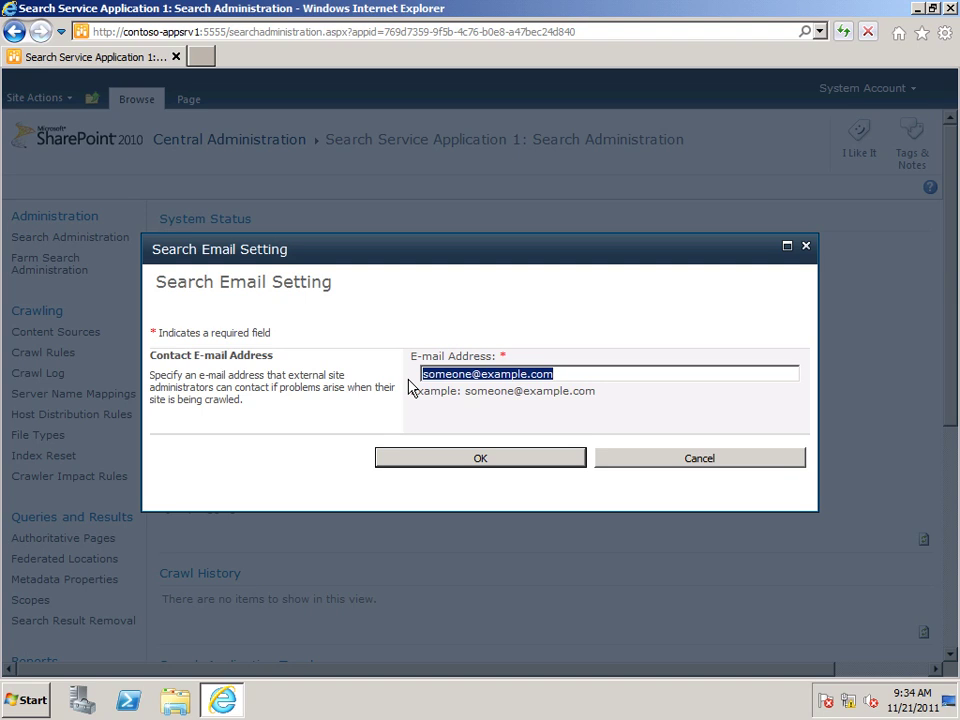
pyautogui.write('FarmAdm')
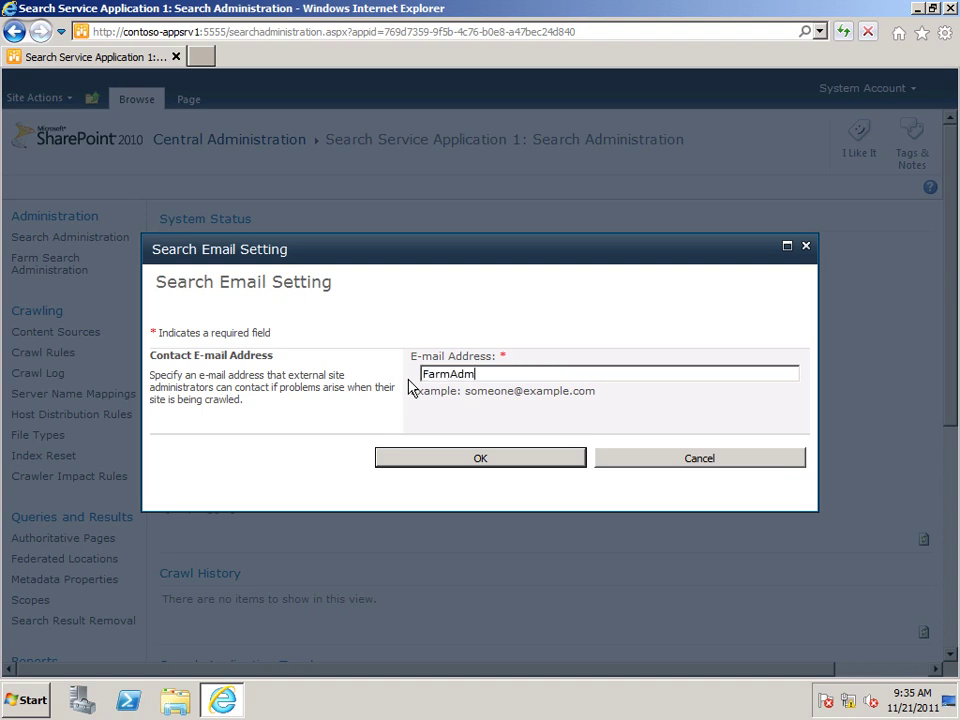
pyautogui.write('in@contoso.local')
pyautogui.click(446, 459)
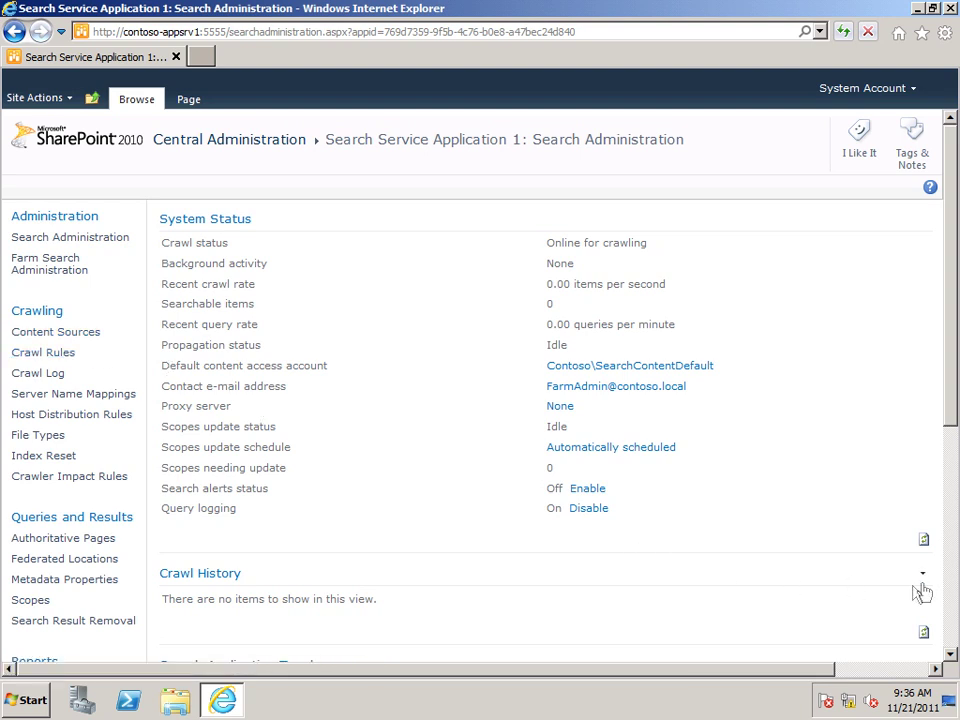
pyautogui.click(955, 585)
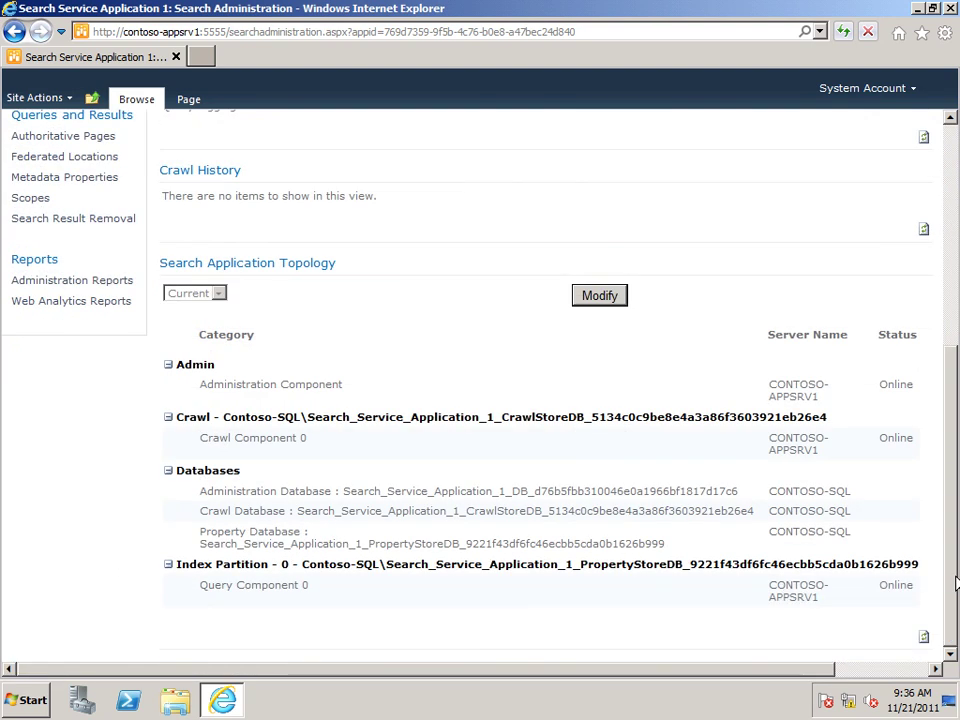